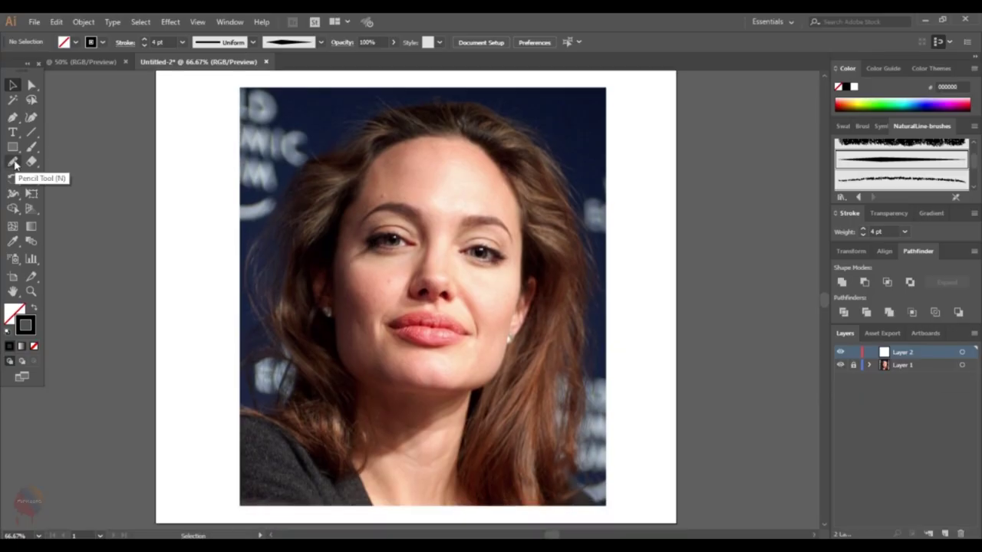
# - With the Paintbrush, paint black strands along the top hairline and down the left hair edge
pyautogui.click(31, 146)
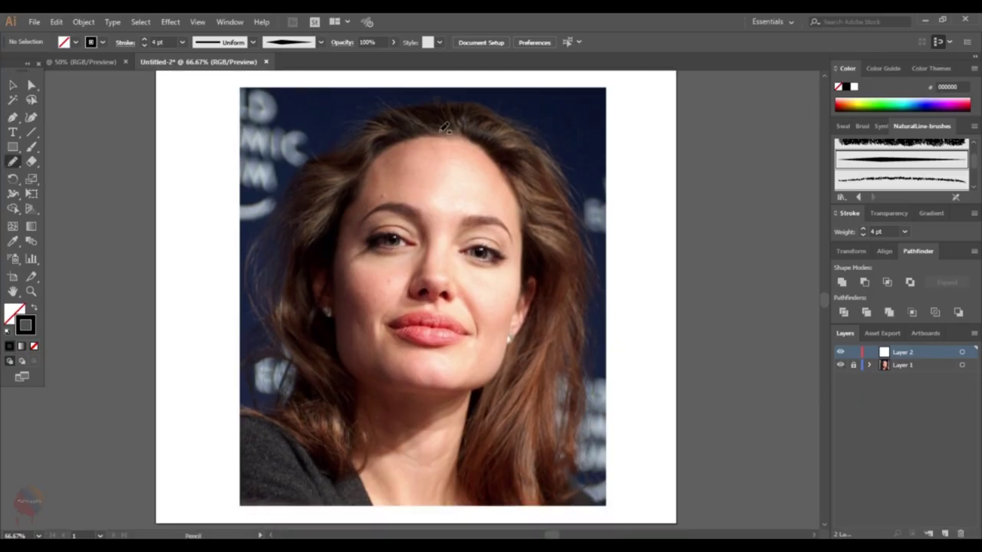
pyautogui.hotkey('ctrl', '+')
pyautogui.hotkey('ctrl', '+')
pyautogui.moveTo(223, 253); pyautogui.dragTo(425, 151)
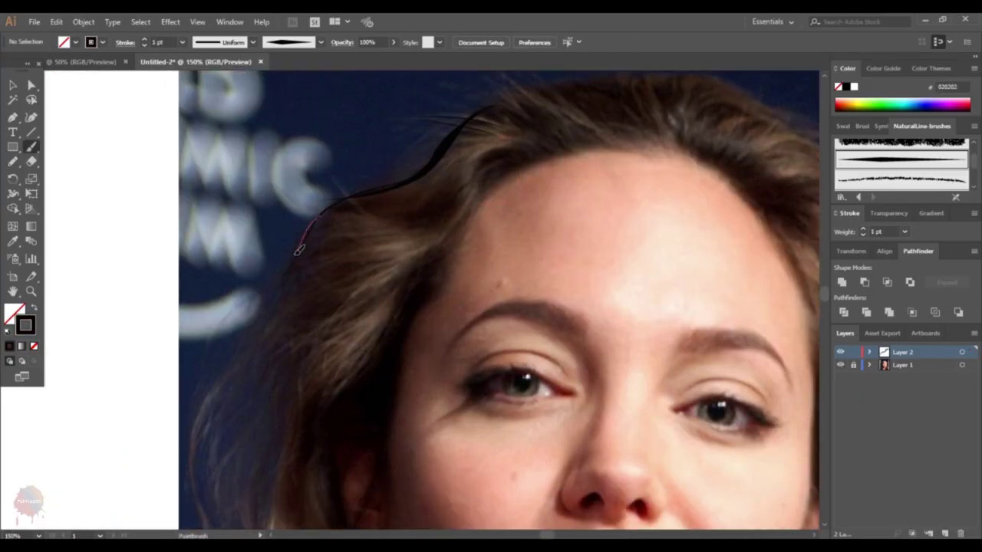
pyautogui.moveTo(303, 243); pyautogui.dragTo(208, 346)
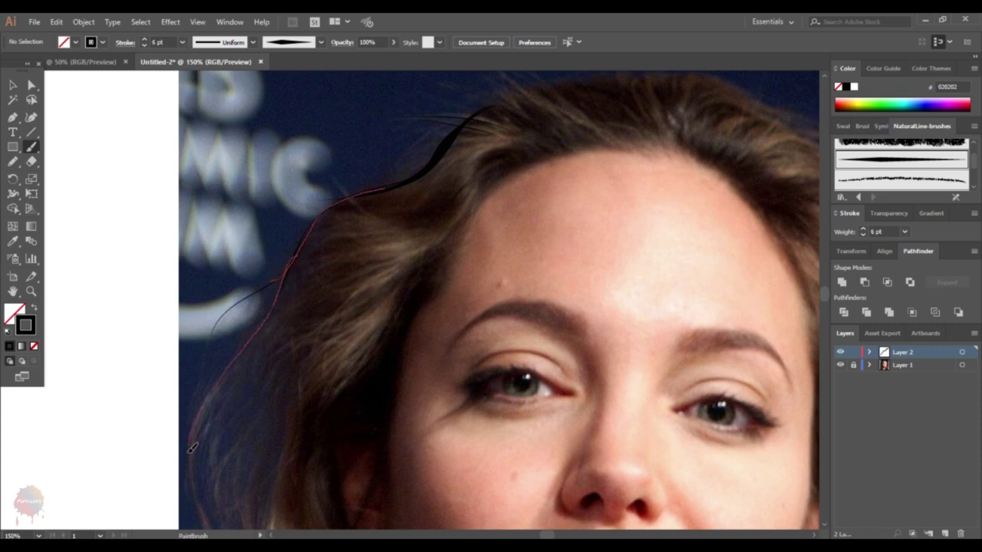
pyautogui.moveTo(192, 449); pyautogui.dragTo(192, 449)
pyautogui.scroll(-3, 283, 223)
pyautogui.moveTo(264, 486); pyautogui.dragTo(264, 486)
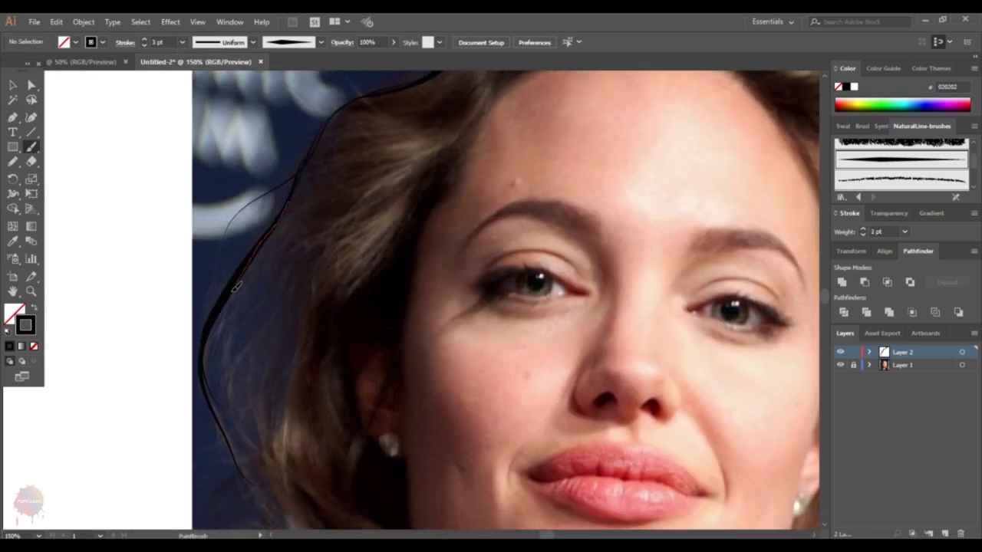
# - Add five more strands from the top of the head down the hair's left side
pyautogui.scroll(-3, 237, 286)
pyautogui.scroll(3, 381, 156)
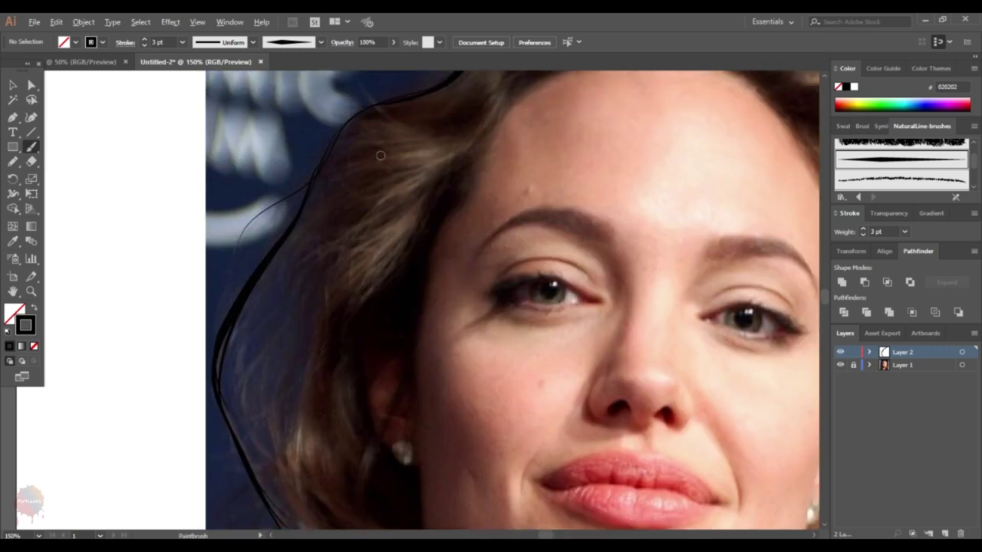
pyautogui.scroll(2, 380, 156)
pyautogui.scroll(-2, 343, 187)
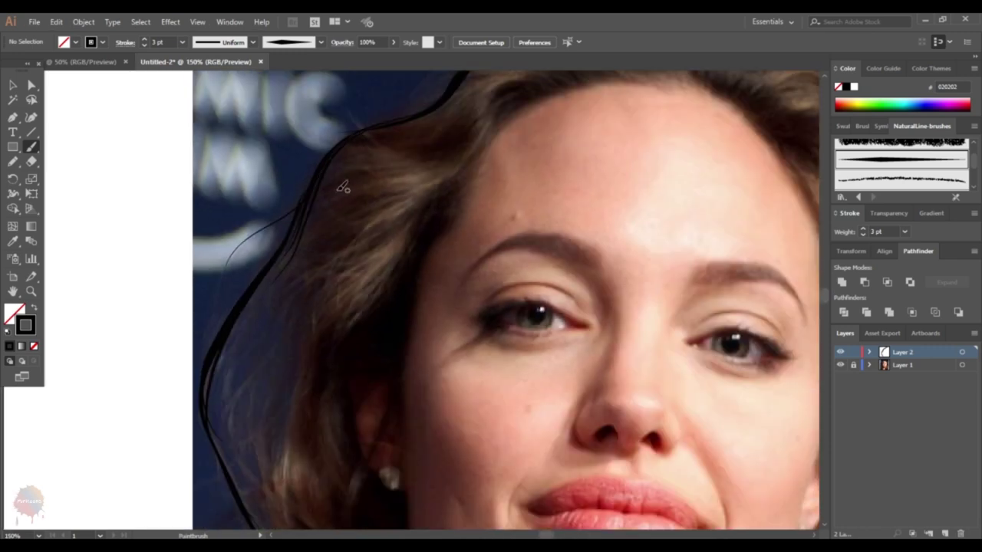
pyautogui.scroll(2, 343, 188)
pyautogui.scroll(-2, 259, 212)
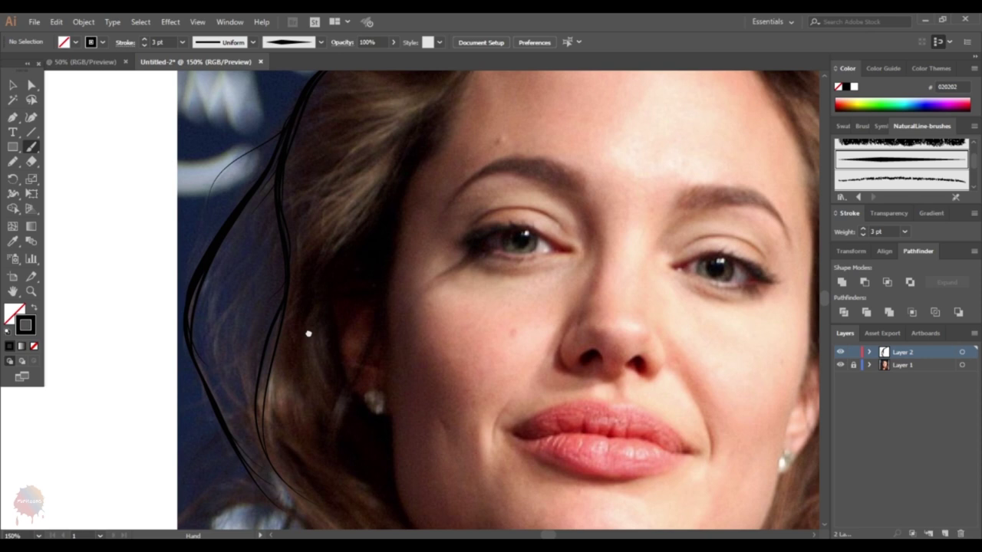
pyautogui.hscroll(-2, 255, 212)
pyautogui.moveTo(361, 73)
pyautogui.mouseDown()
pyautogui.moveTo(307, 201)
pyautogui.moveTo(253, 414)
pyautogui.mouseUp()
pyautogui.moveTo(303, 204); pyautogui.dragTo(249, 406)
pyautogui.moveTo(307, 230); pyautogui.dragTo(280, 414)
pyautogui.moveTo(307, 204); pyautogui.dragTo(241, 384)
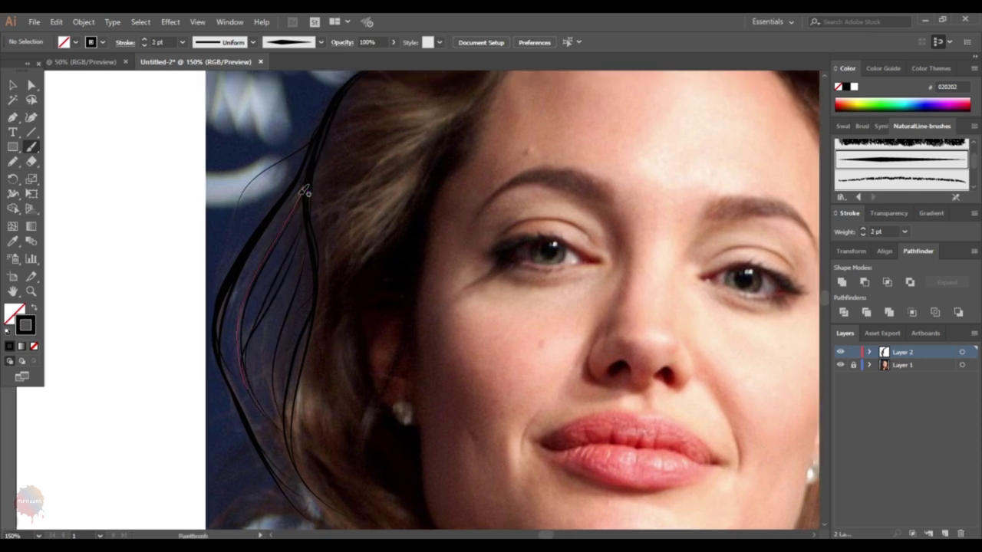
pyautogui.moveTo(309, 228); pyautogui.dragTo(342, 518)
# - Hide and reshow the photo to check the strands, then set stroke weight to 9 pt
pyautogui.click(839, 366)
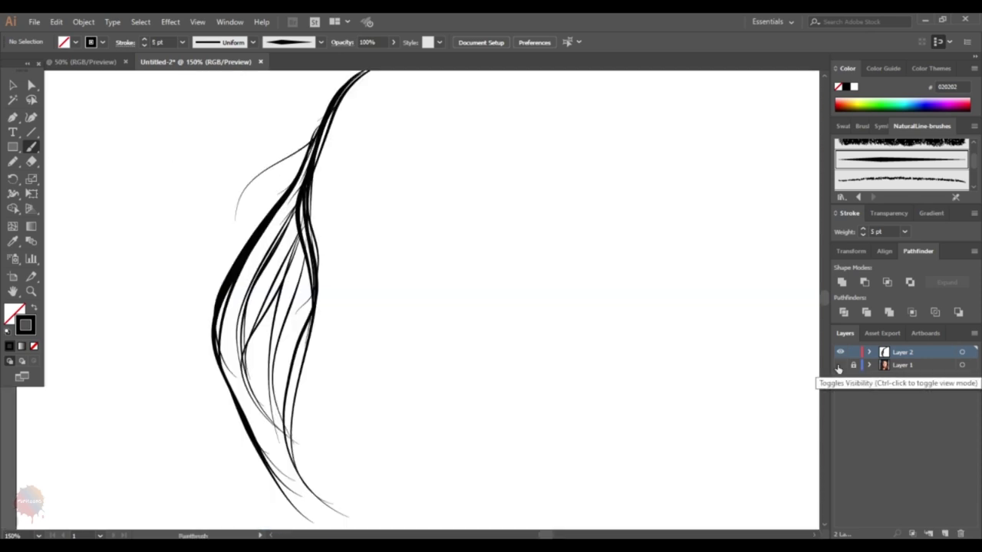
pyautogui.click(840, 365)
pyautogui.click(182, 42)
pyautogui.click(201, 200)
# - Paint thick strands down the lower hair, looping around the blurred light
pyautogui.hotkey('ctrl', '-')
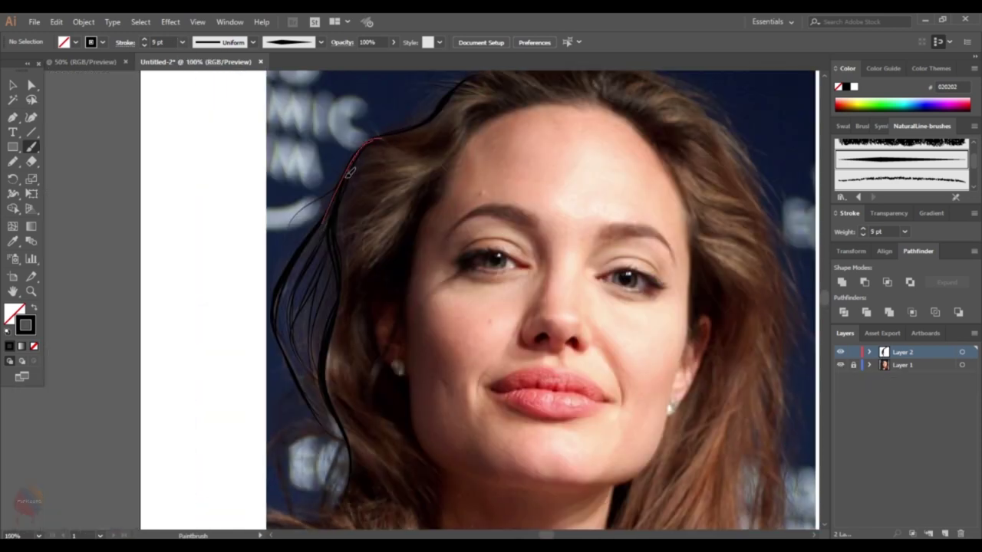
pyautogui.moveTo(350, 174); pyautogui.dragTo(330, 226)
pyautogui.hotkey('ctrl', '+')
pyautogui.moveTo(375, 322); pyautogui.dragTo(258, 343)
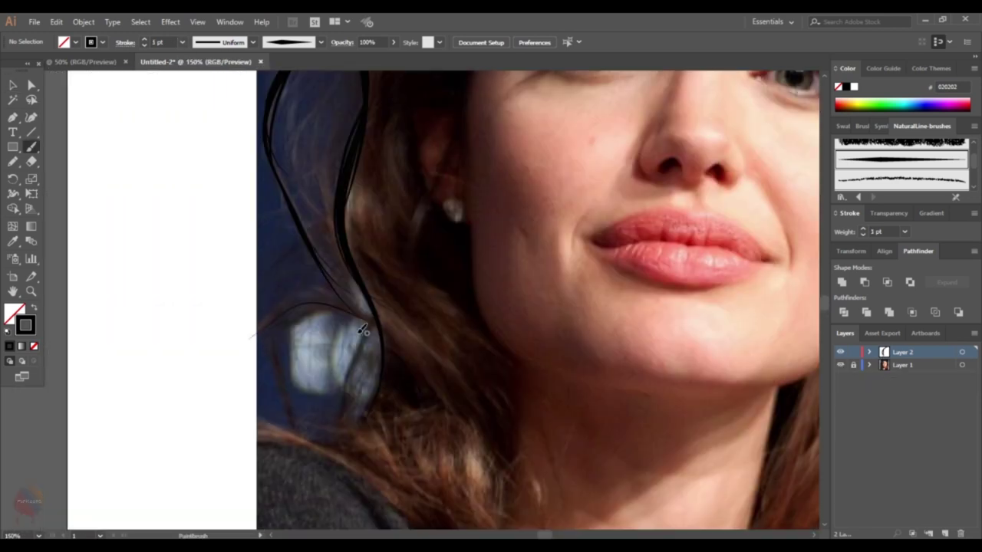
pyautogui.moveTo(338, 299); pyautogui.dragTo(376, 316)
pyautogui.moveTo(338, 445); pyautogui.dragTo(380, 321)
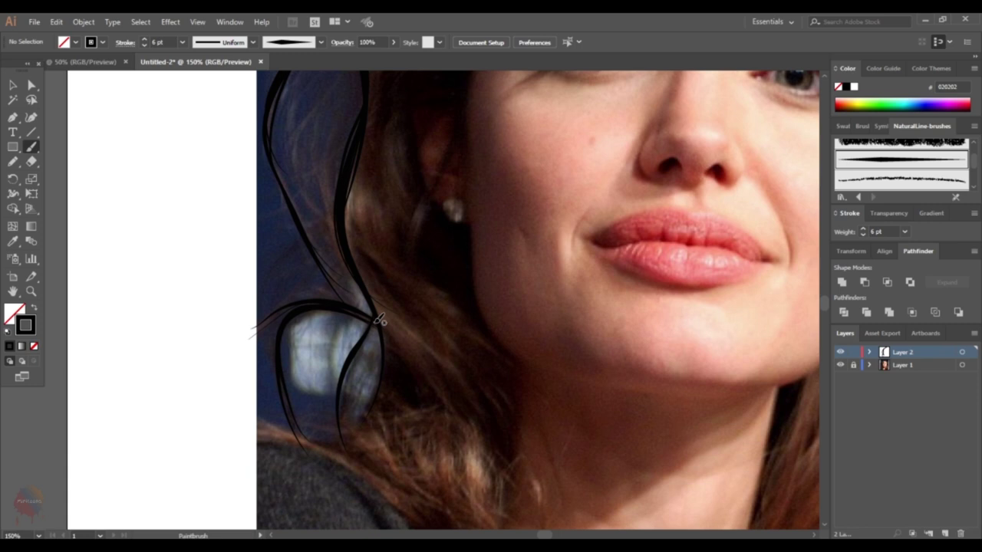
# - At 1 pt stroke, wrap strands around the blurred light and trace the curl's lower edge
pyautogui.click(182, 42)
pyautogui.click(198, 94)
pyautogui.scroll(-2, 361, 349)
pyautogui.moveTo(378, 264); pyautogui.dragTo(277, 360)
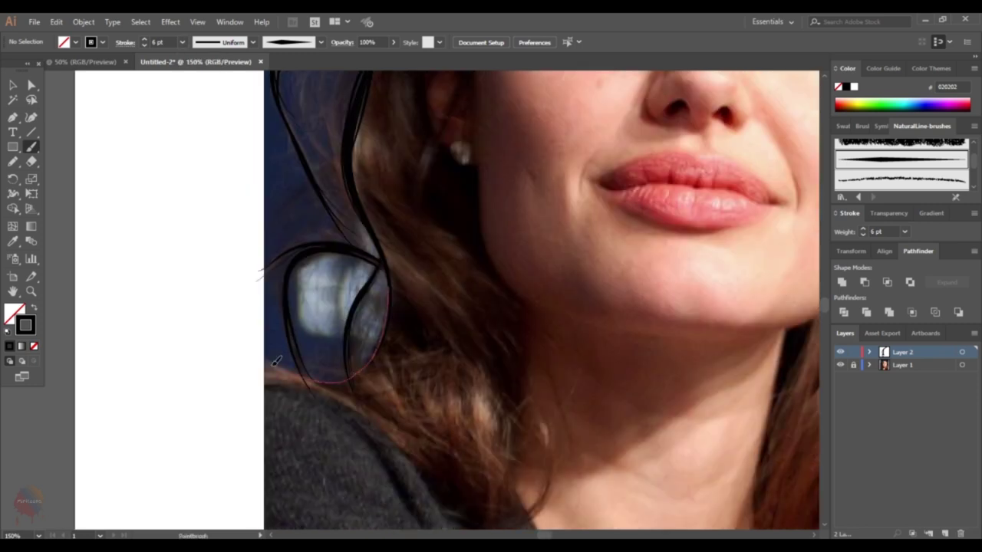
pyautogui.hotkey('ctrl', '+')
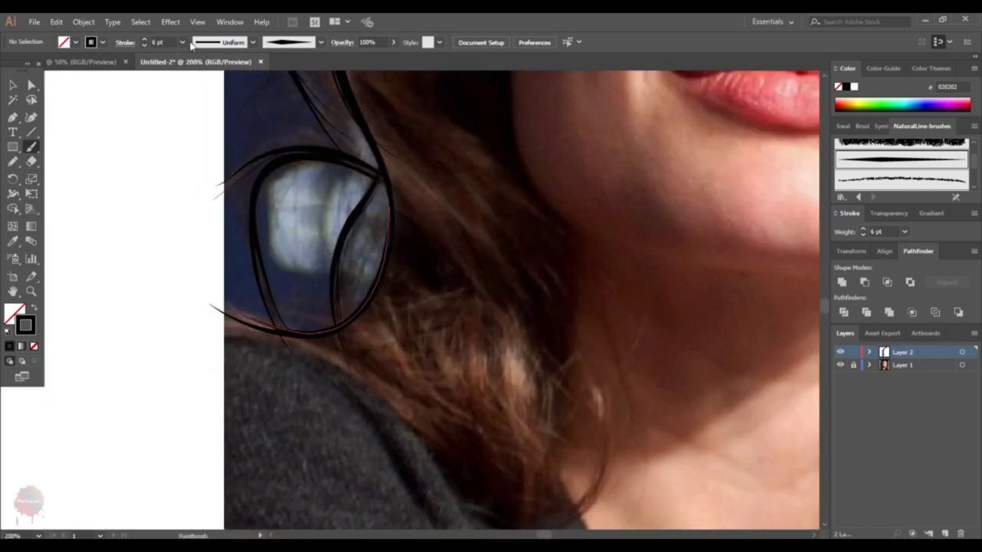
pyautogui.moveTo(387, 261); pyautogui.dragTo(222, 330)
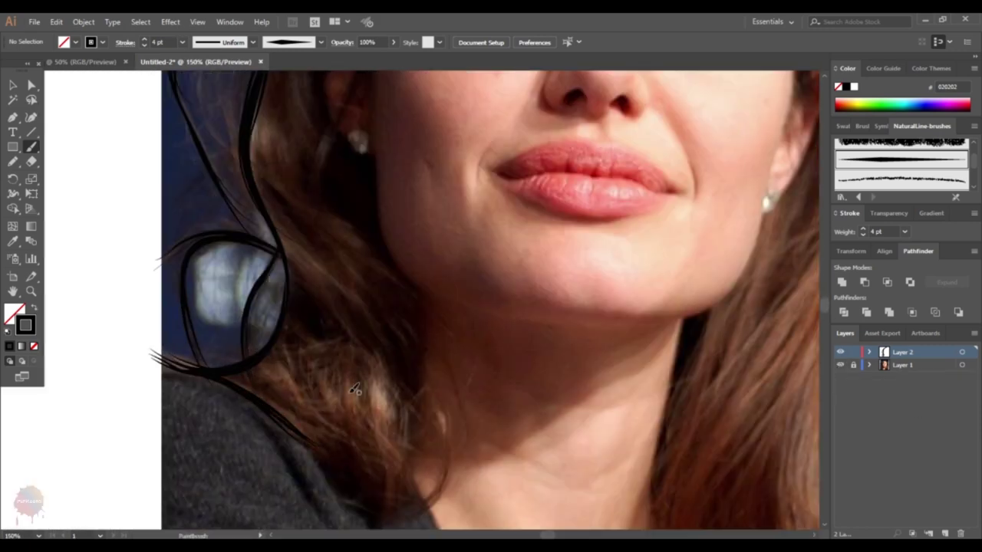
pyautogui.scroll(-2, 355, 389)
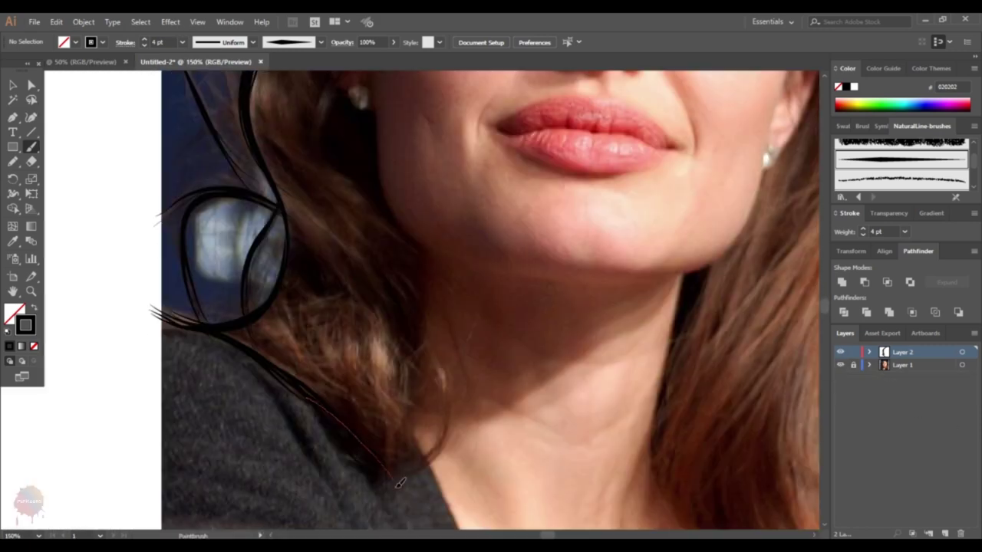
pyautogui.scroll(-1, 415, 345)
pyautogui.moveTo(422, 314); pyautogui.dragTo(387, 442)
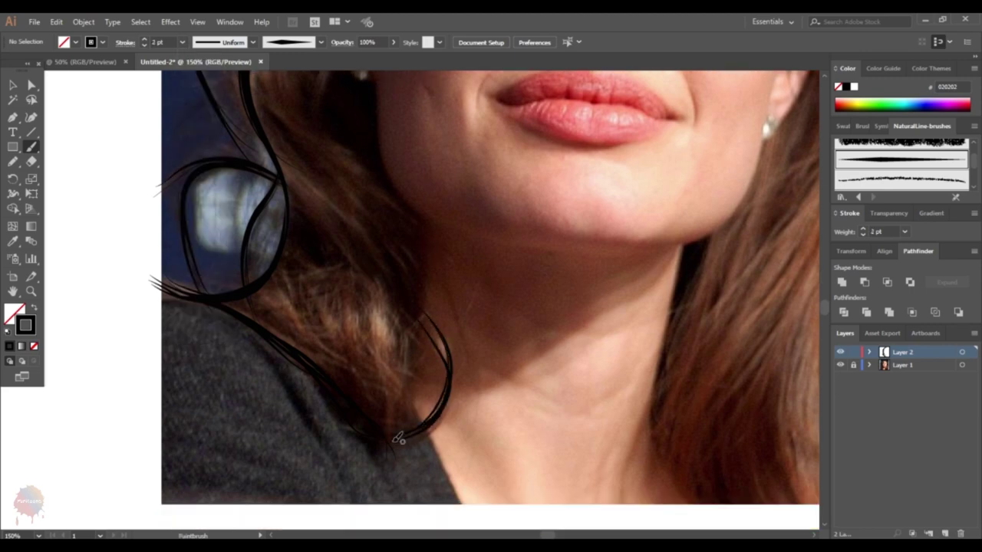
# - Paint thin strands running down beside the neck
pyautogui.moveTo(405, 302); pyautogui.dragTo(434, 330)
pyautogui.scroll(2, 412, 363)
pyautogui.scroll(-2, 383, 345)
pyautogui.moveTo(347, 281); pyautogui.dragTo(380, 414)
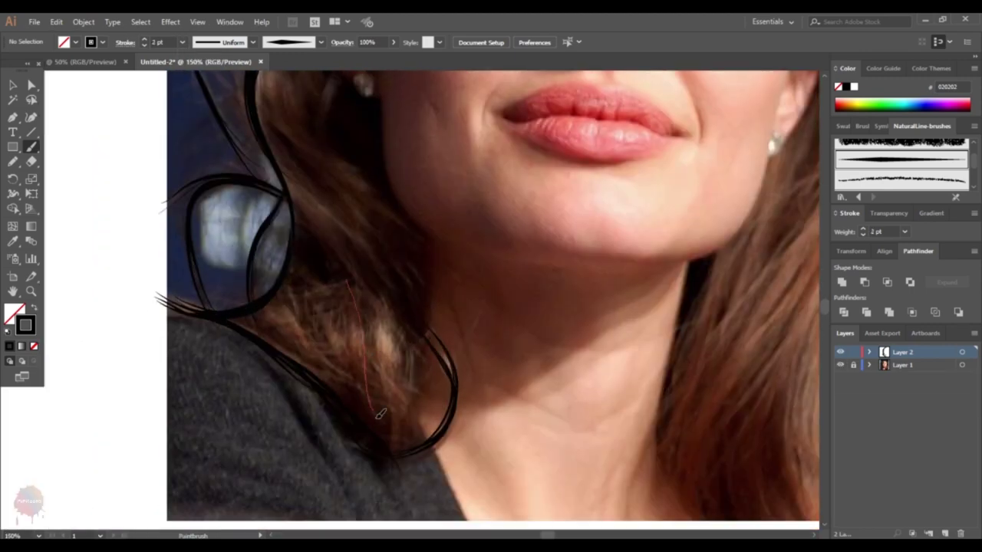
pyautogui.moveTo(300, 197)
pyautogui.mouseDown()
pyautogui.moveTo(387, 449)
pyautogui.moveTo(399, 426)
pyautogui.moveTo(389, 354)
pyautogui.mouseUp()
pyautogui.scroll(-1, 389, 352)
pyautogui.scroll(1, 389, 353)
pyautogui.moveTo(299, 198); pyautogui.dragTo(395, 426)
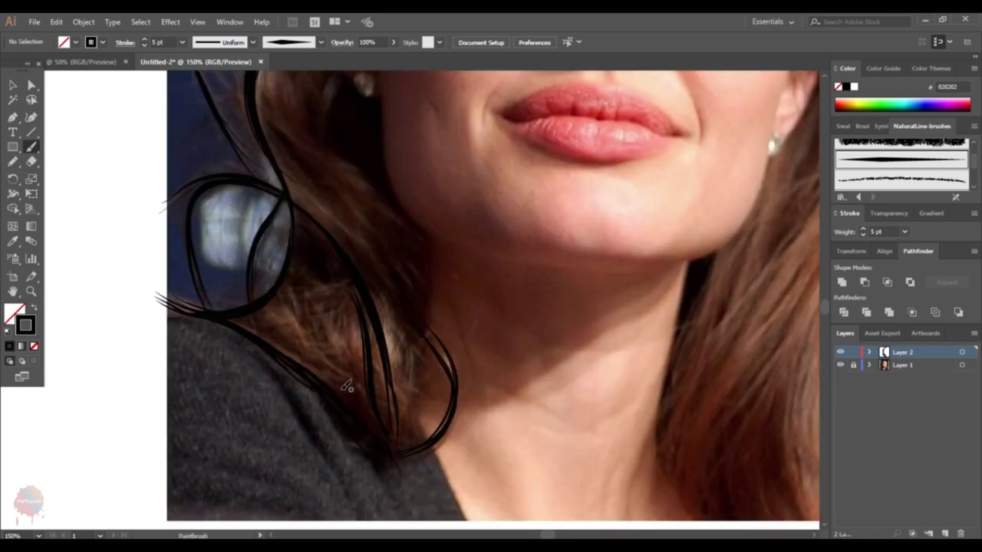
# - Fill in more strands between the hair and neck, briefly hiding the photo to check
pyautogui.scroll(1, 399, 438)
pyautogui.moveTo(357, 227); pyautogui.dragTo(395, 461)
pyautogui.moveTo(368, 254); pyautogui.dragTo(387, 478)
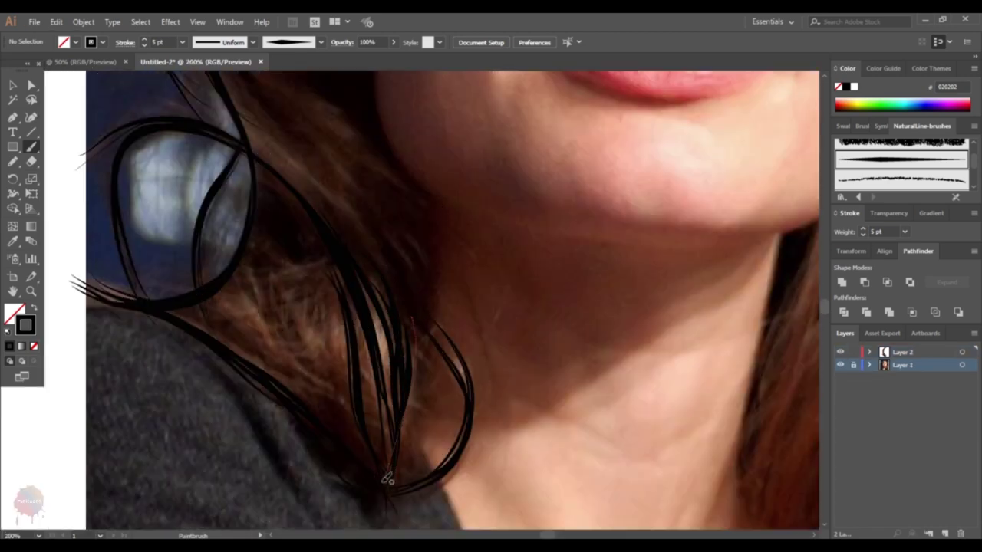
pyautogui.moveTo(406, 276); pyautogui.dragTo(399, 460)
pyautogui.scroll(1, 414, 230)
pyautogui.moveTo(396, 196); pyautogui.dragTo(435, 262)
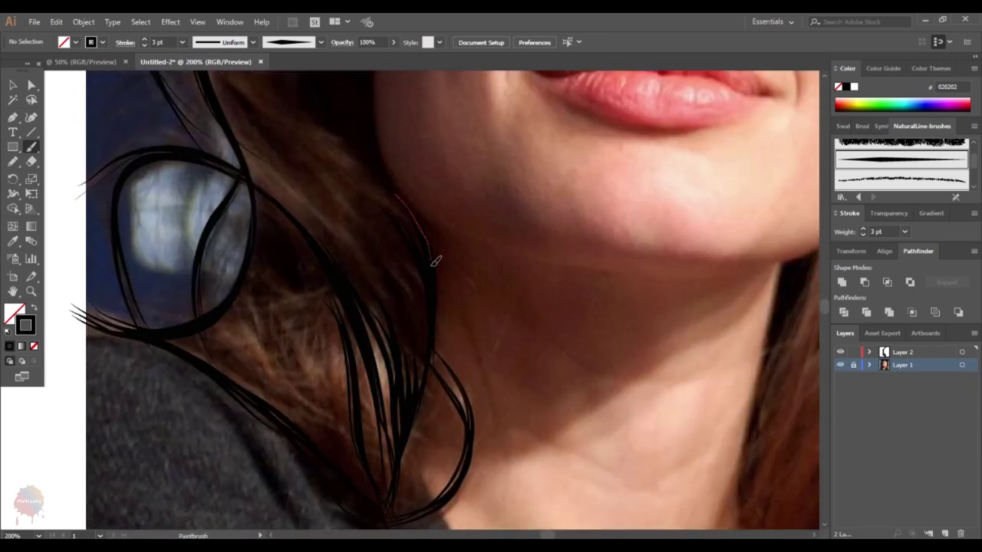
pyautogui.click(841, 365)
pyautogui.scroll(-1, 373, 207)
pyautogui.scroll(1, 373, 207)
pyautogui.moveTo(254, 223); pyautogui.dragTo(369, 300)
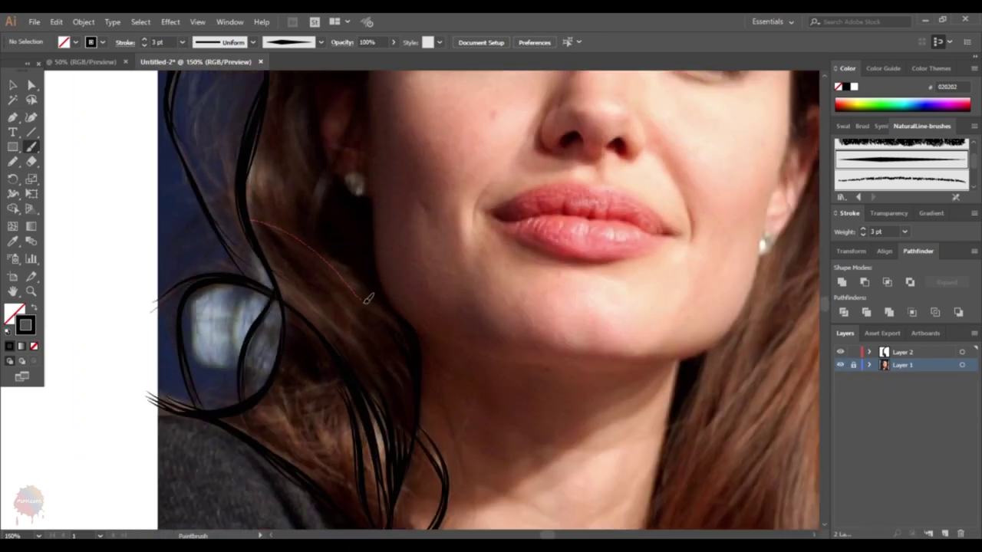
pyautogui.moveTo(409, 329); pyautogui.dragTo(415, 334)
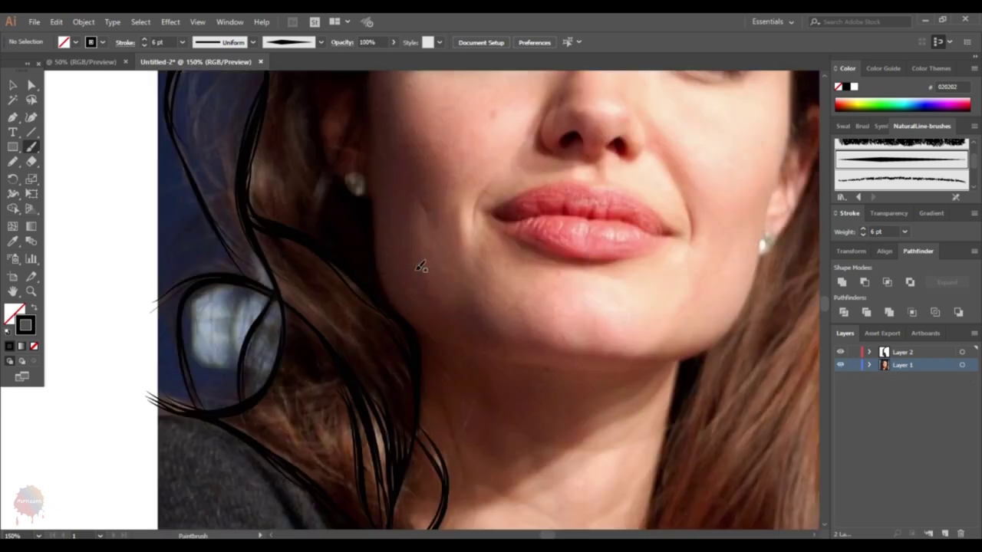
pyautogui.scroll(2, 422, 268)
# - Delete a stray stroke with the photo hidden, then resume painting a new strand
pyautogui.press('v')
pyautogui.click(840, 365)
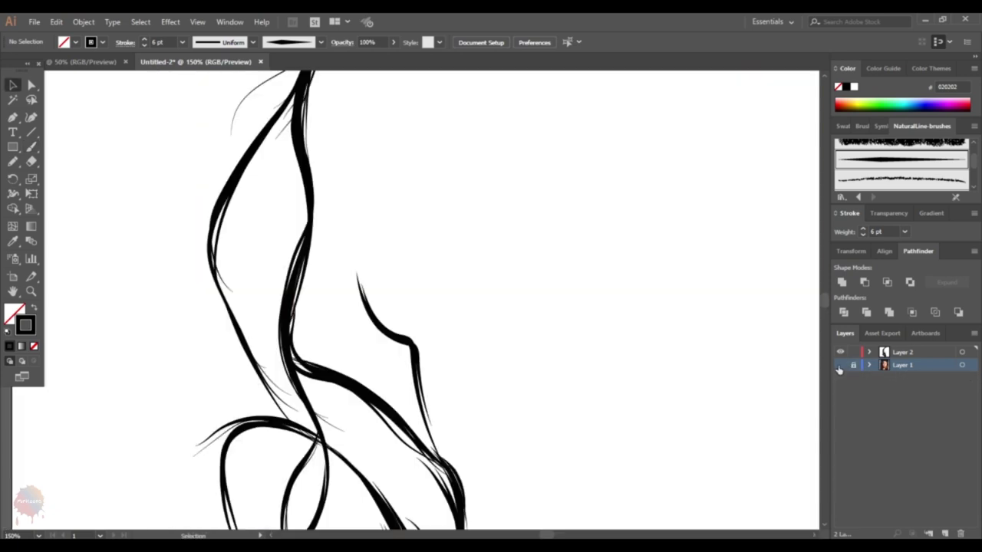
pyautogui.click(412, 345)
pyautogui.press('Delete')
pyautogui.press('b')
pyautogui.scroll(2, 445, 245)
pyautogui.moveTo(464, 221); pyautogui.dragTo(432, 258)
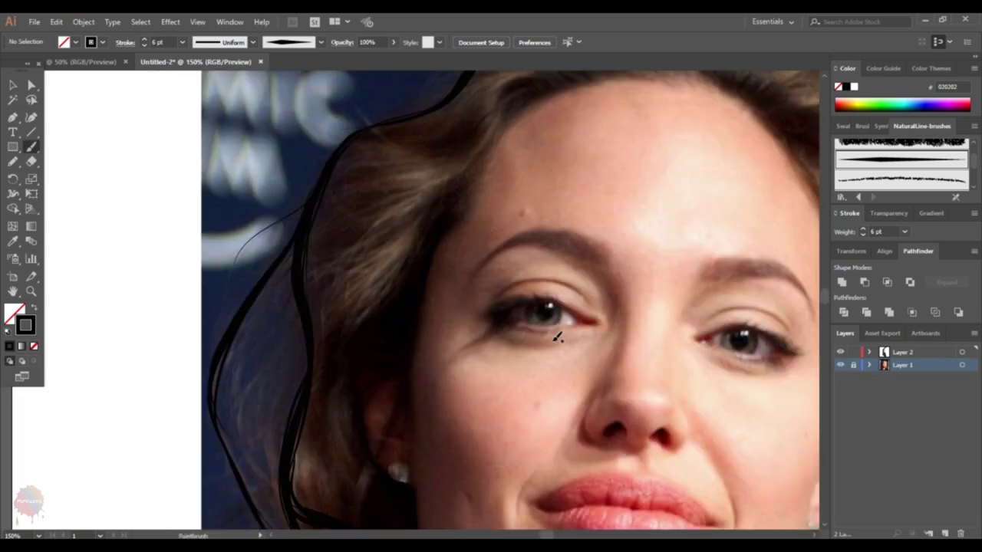
# - Zoom in on the forehead hairline and paint thick strands along it
pyautogui.scroll(2, 453, 284)
pyautogui.hotkey('ctrl', '+')
pyautogui.hotkey('ctrl', '+')
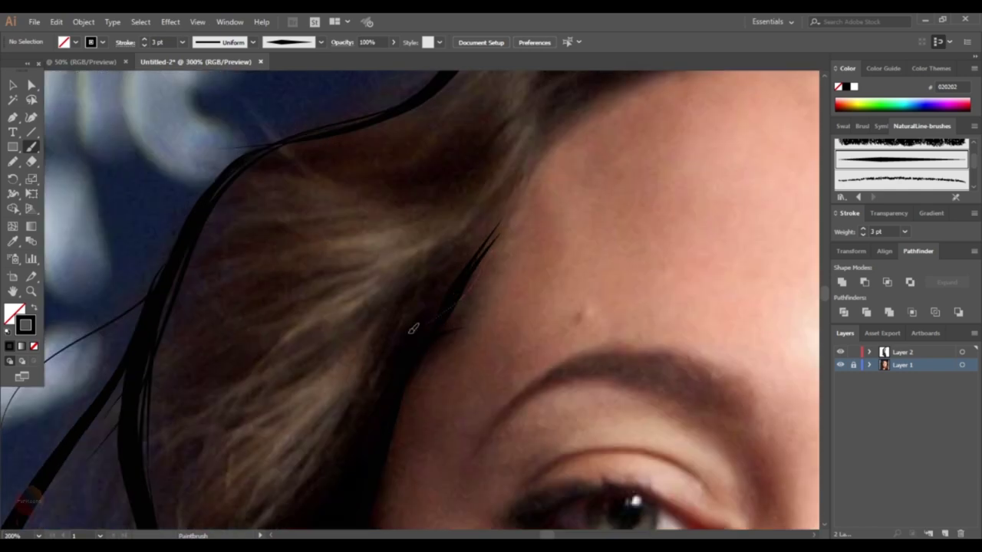
pyautogui.scroll(2, 476, 268)
pyautogui.moveTo(531, 223)
pyautogui.mouseDown()
pyautogui.moveTo(453, 345)
pyautogui.moveTo(461, 322)
pyautogui.mouseUp()
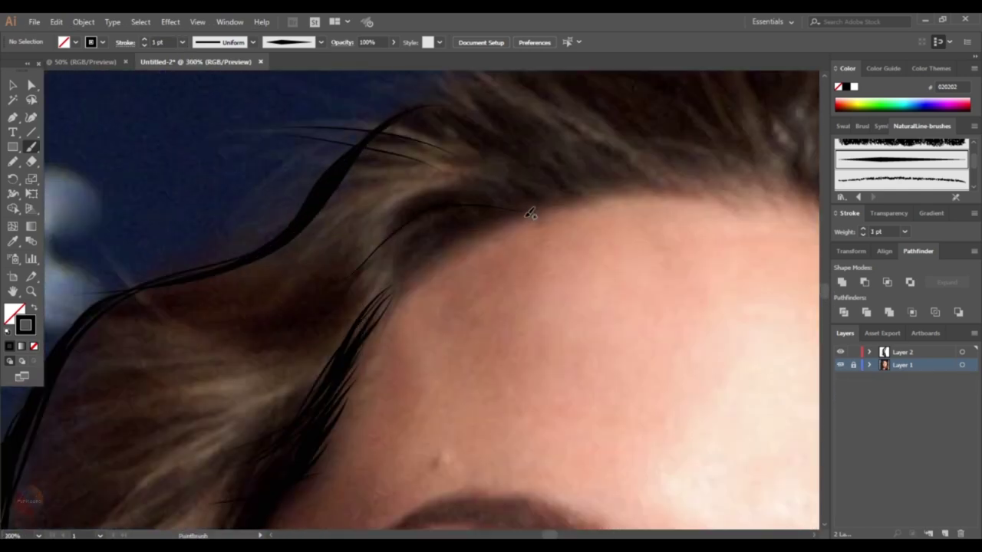
pyautogui.moveTo(531, 213); pyautogui.dragTo(391, 238)
pyautogui.moveTo(498, 219); pyautogui.dragTo(315, 276)
# - Sweep more long tapered strands from the hairline down across the temple
pyautogui.moveTo(476, 207); pyautogui.dragTo(177, 307)
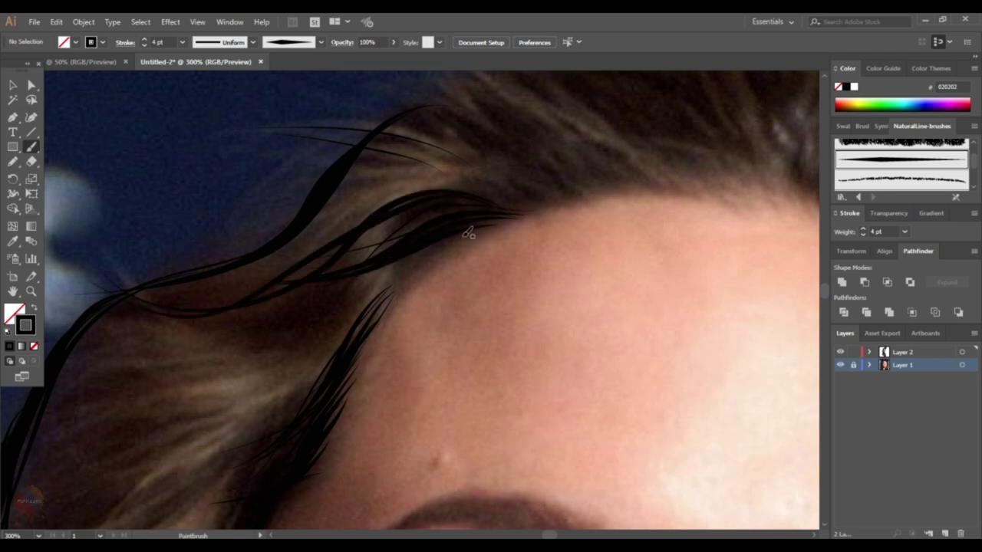
pyautogui.moveTo(514, 216); pyautogui.dragTo(184, 299)
pyautogui.moveTo(419, 218); pyautogui.dragTo(150, 292)
pyautogui.moveTo(460, 227); pyautogui.dragTo(154, 449)
pyautogui.scroll(-1, 493, 219)
pyautogui.moveTo(399, 235)
pyautogui.mouseDown()
pyautogui.moveTo(172, 430)
pyautogui.moveTo(237, 374)
pyautogui.mouseUp()
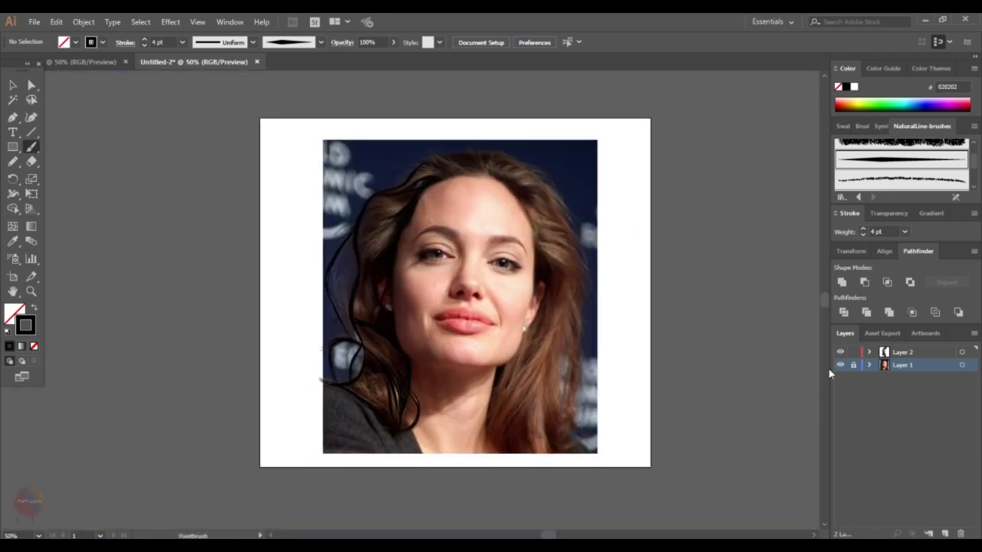
pyautogui.press('b')
pyautogui.hotkey('ctrl', '+')
pyautogui.hotkey('ctrl', '+')
pyautogui.hotkey('ctrl', '+')
pyautogui.hotkey('ctrl', '+')
pyautogui.hotkey('ctrl', '+')
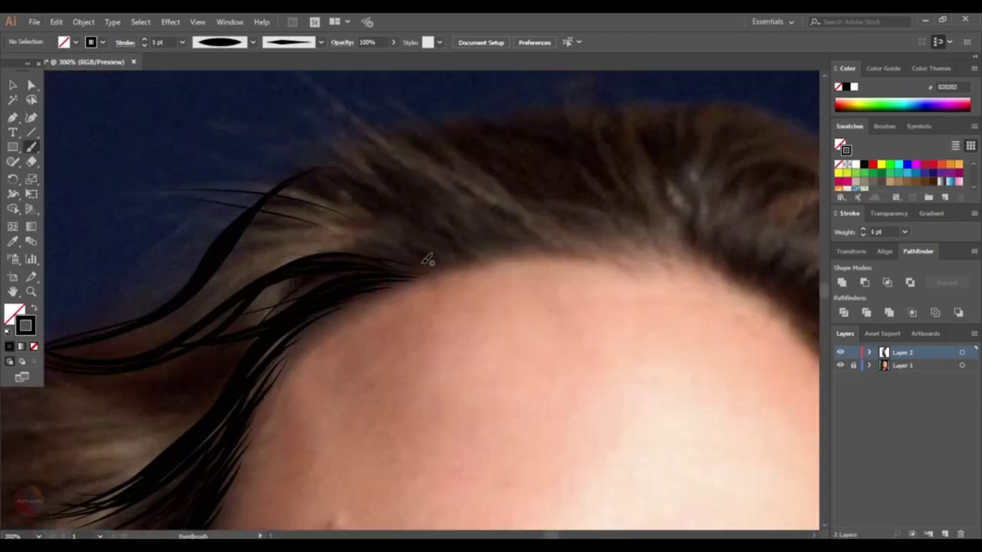
# - Paint a dark 3 pt hairline strand, then review it by zooming and hiding the photo
pyautogui.click(182, 43)
pyautogui.click(197, 122)
pyautogui.moveTo(399, 234)
pyautogui.mouseDown()
pyautogui.moveTo(250, 244)
pyautogui.moveTo(222, 269)
pyautogui.moveTo(424, 266)
pyautogui.mouseUp()
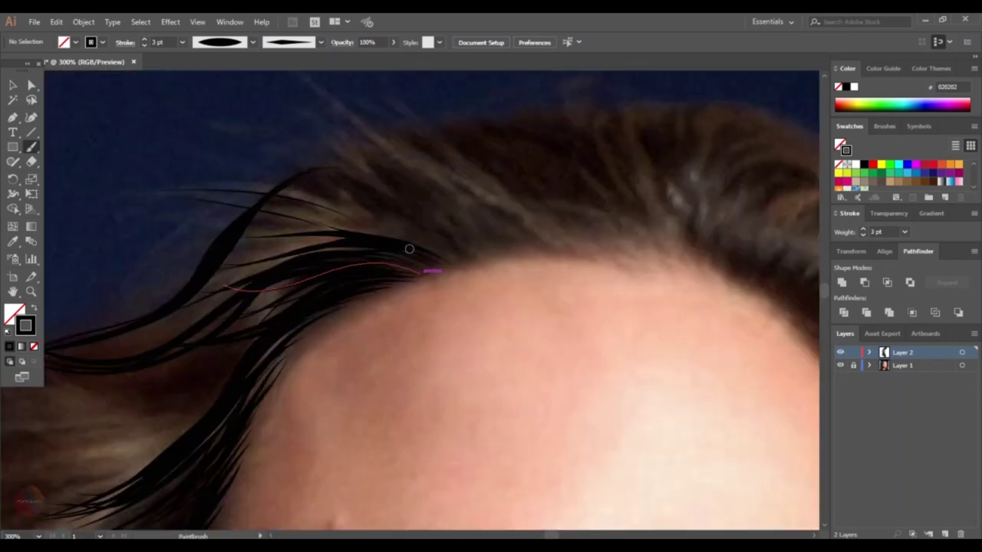
pyautogui.hotkey('ctrl', '+')
pyautogui.hotkey('ctrl', '+')
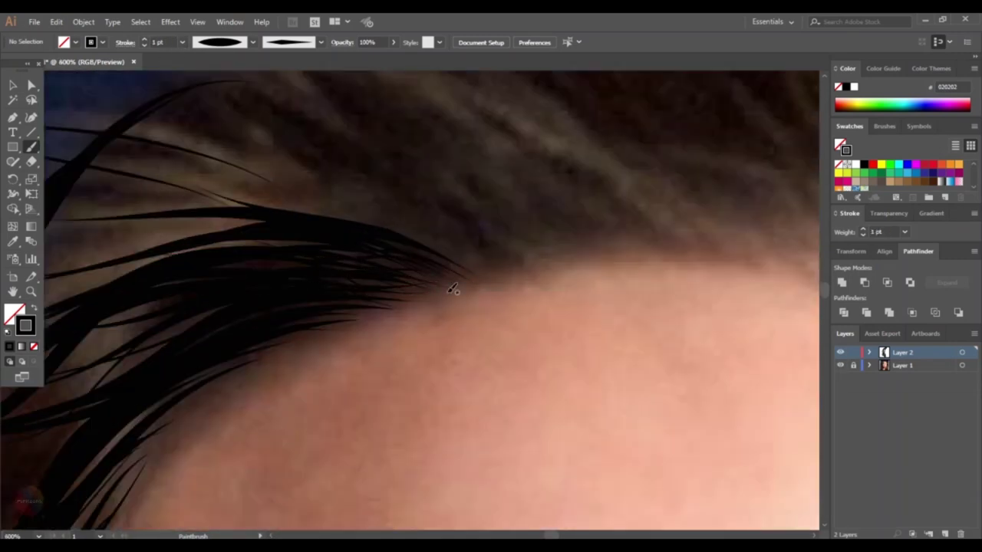
pyautogui.hotkey('ctrl', '-')
pyautogui.click(840, 366)
pyautogui.press('v')
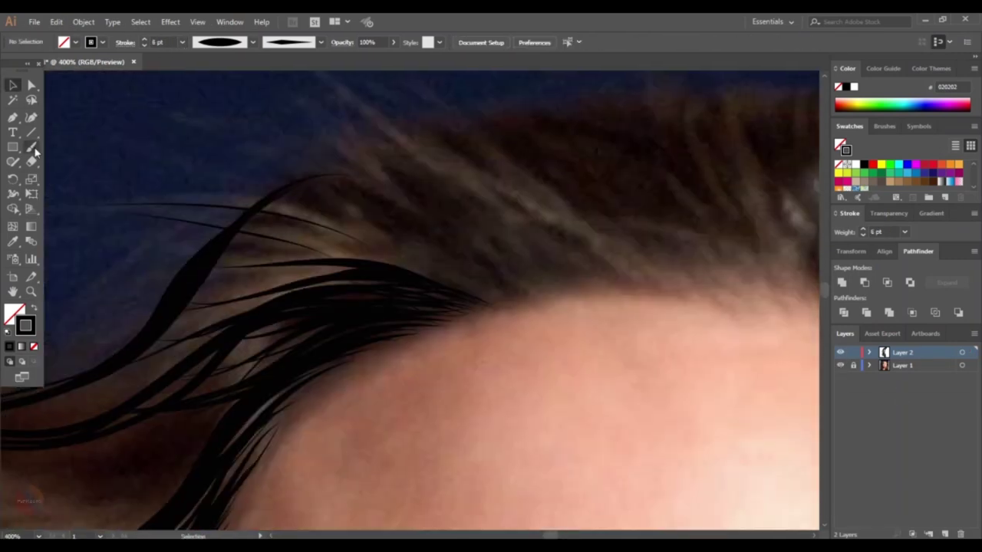
pyautogui.click(33, 150)
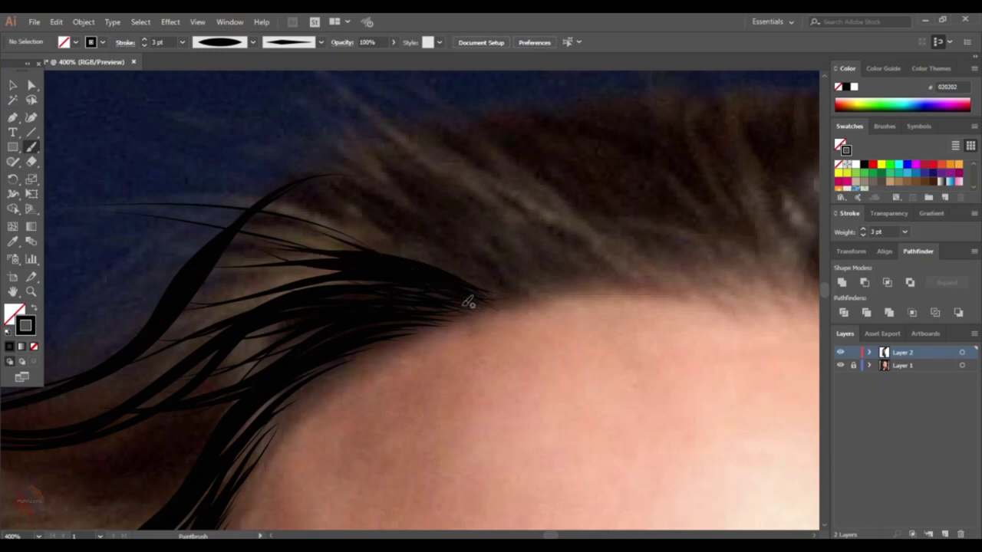
pyautogui.hotkey('ctrl', '-')
pyautogui.hotkey('ctrl', '-')
pyautogui.hotkey('ctrl', '+')
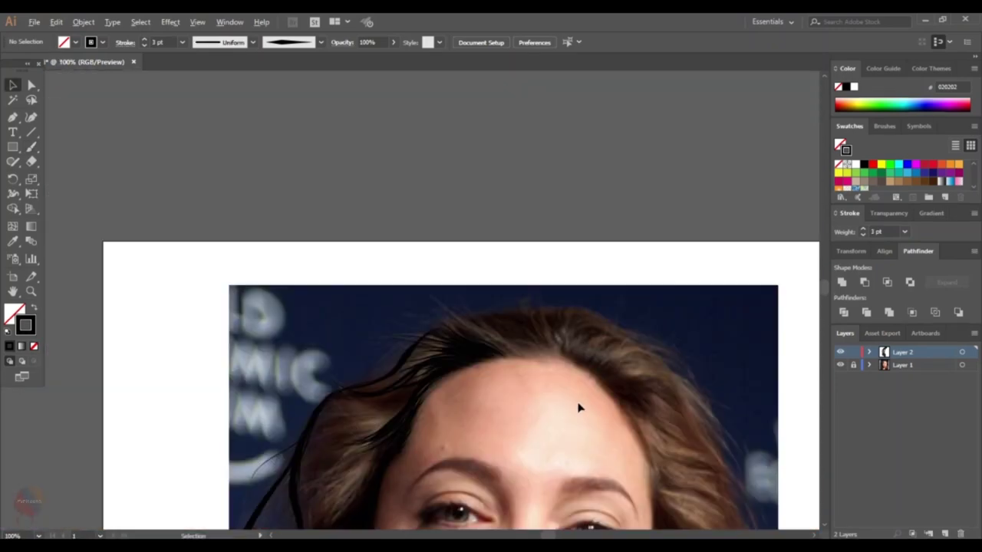
pyautogui.click(841, 366)
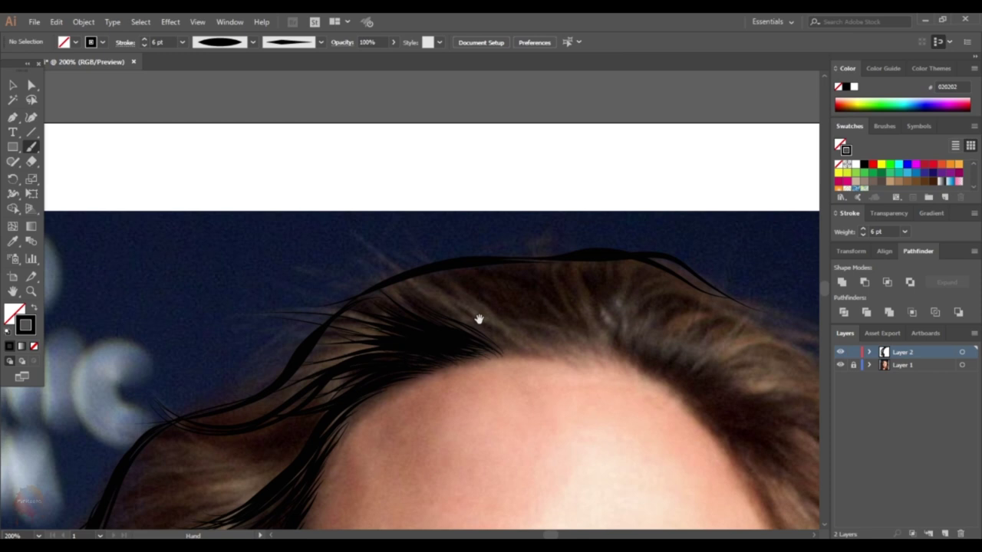
# - At 3 pt stroke, paint a strand along the hair's right edge
pyautogui.click(182, 42)
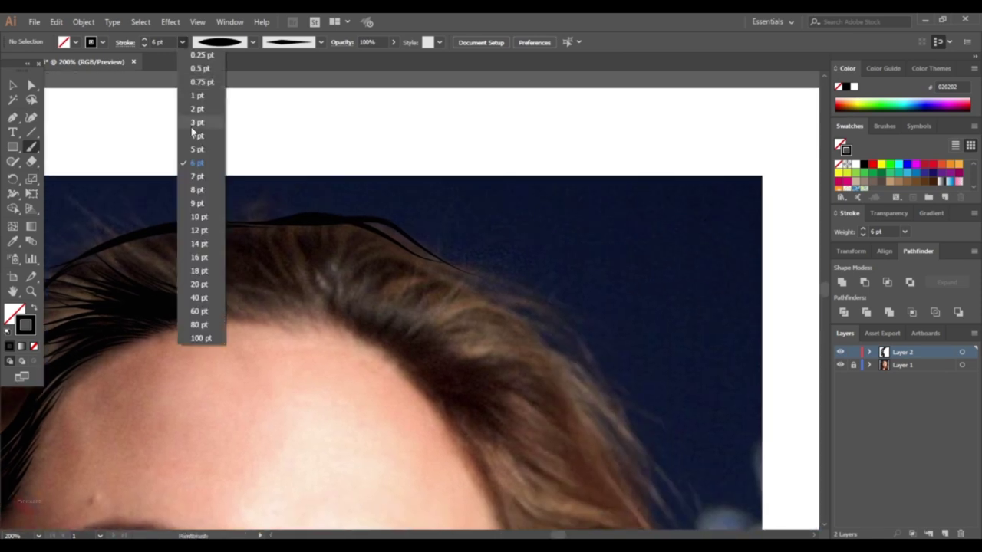
pyautogui.click(198, 126)
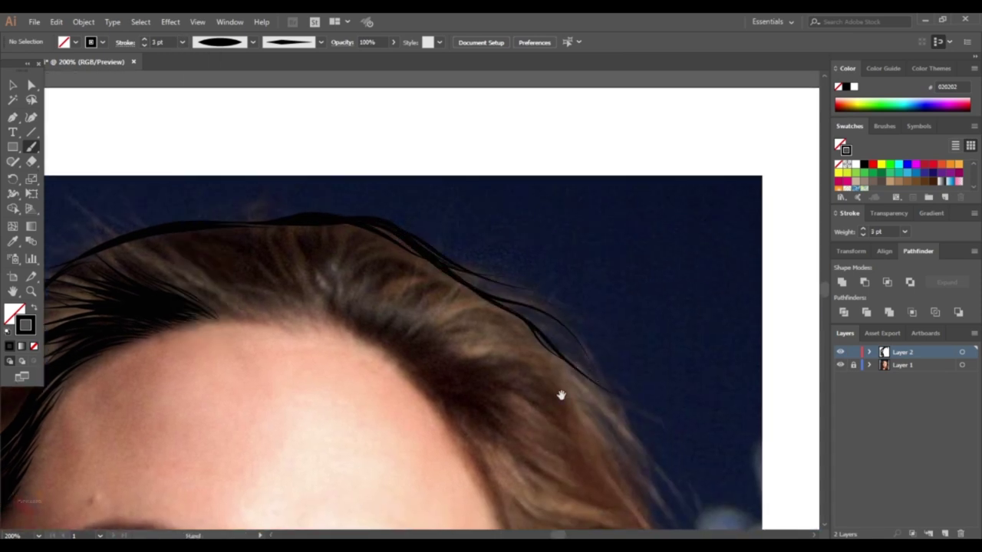
pyautogui.moveTo(561, 396); pyautogui.dragTo(473, 261)
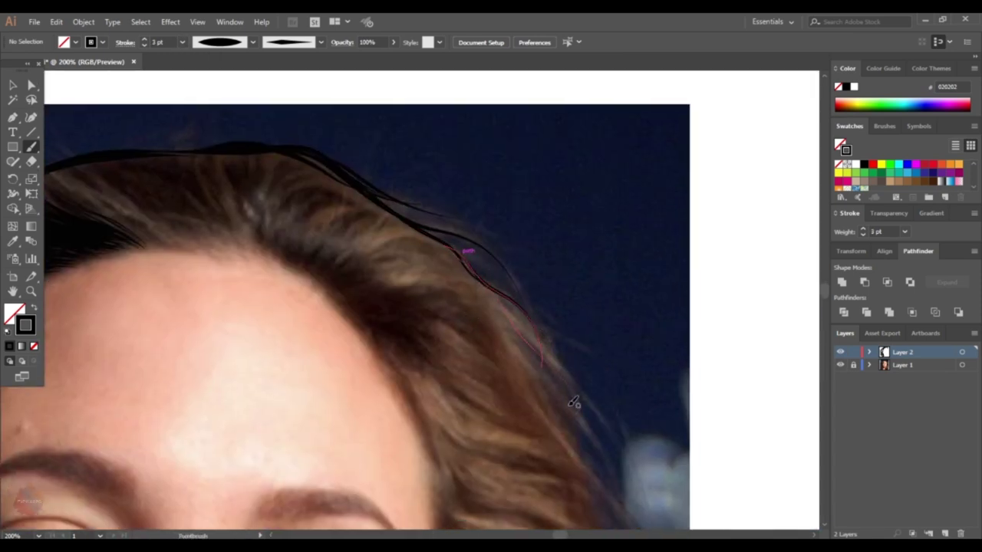
pyautogui.moveTo(540, 345); pyautogui.dragTo(463, 247)
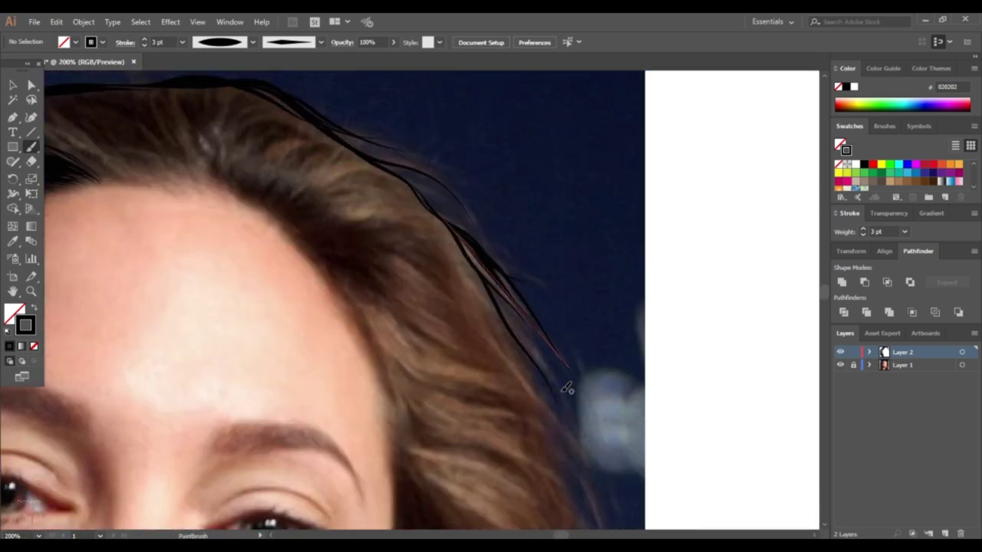
# - Zoom in on the forehead hairline and paint strands curving into it
pyautogui.moveTo(609, 374); pyautogui.dragTo(522, 224)
pyautogui.hotkey('ctrl', '+')
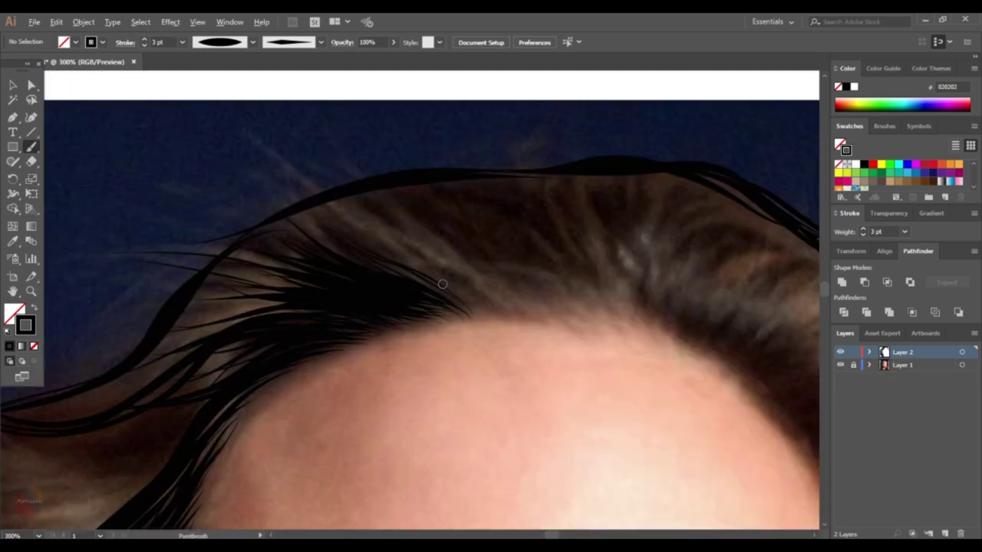
pyautogui.moveTo(253, 221); pyautogui.dragTo(472, 311)
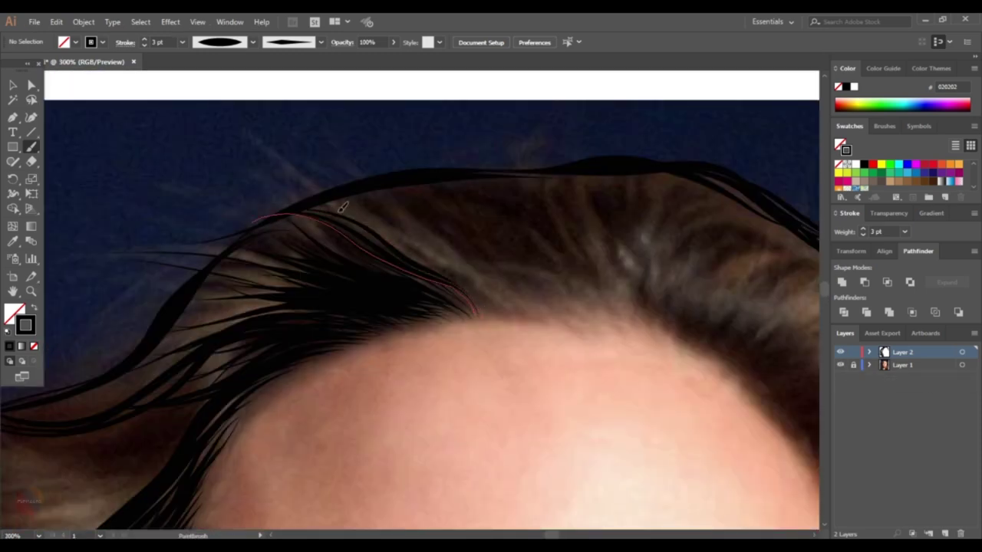
pyautogui.moveTo(320, 227); pyautogui.dragTo(347, 234)
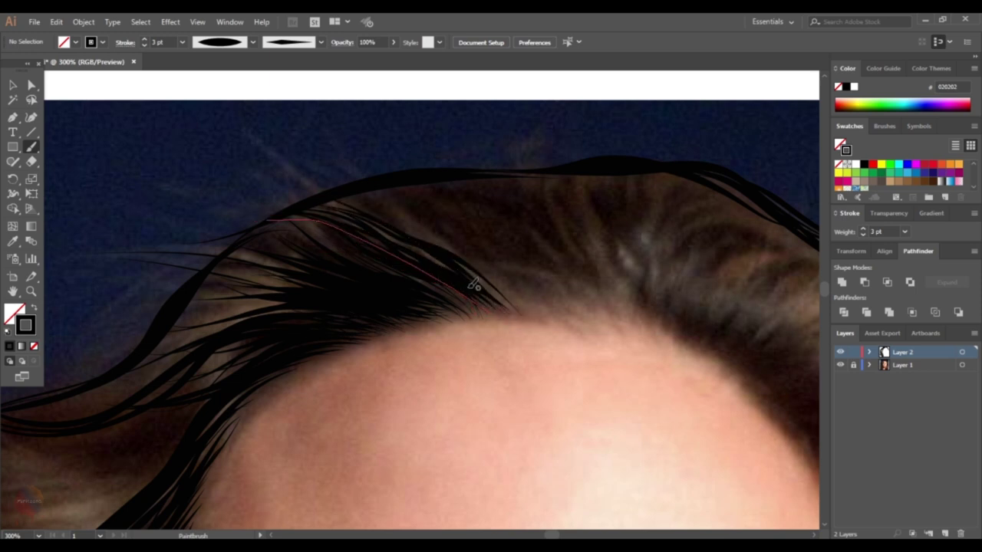
pyautogui.hotkey('ctrl', '+')
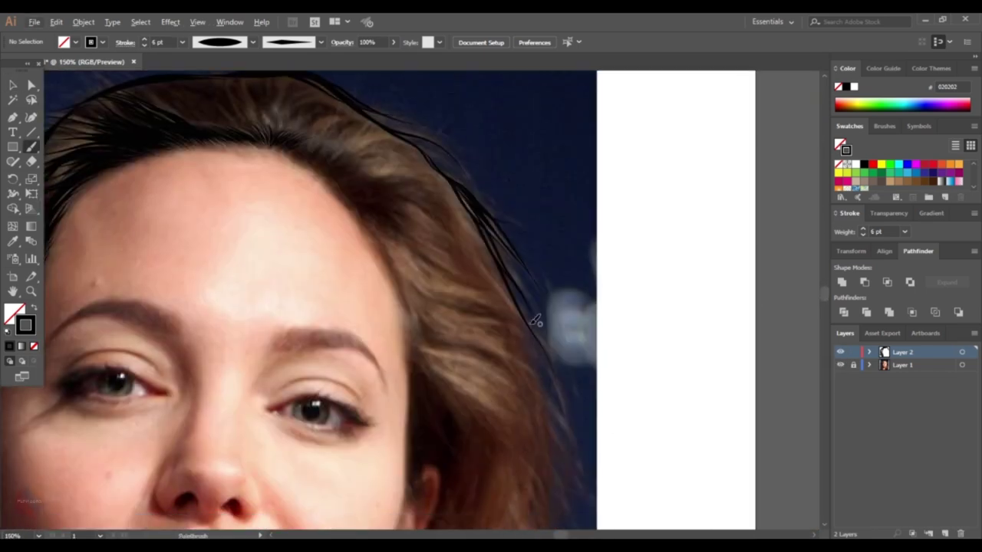
# - Zoom in on the right side of the hair and paint the first strands down it
pyautogui.scroll(-1, 547, 383)
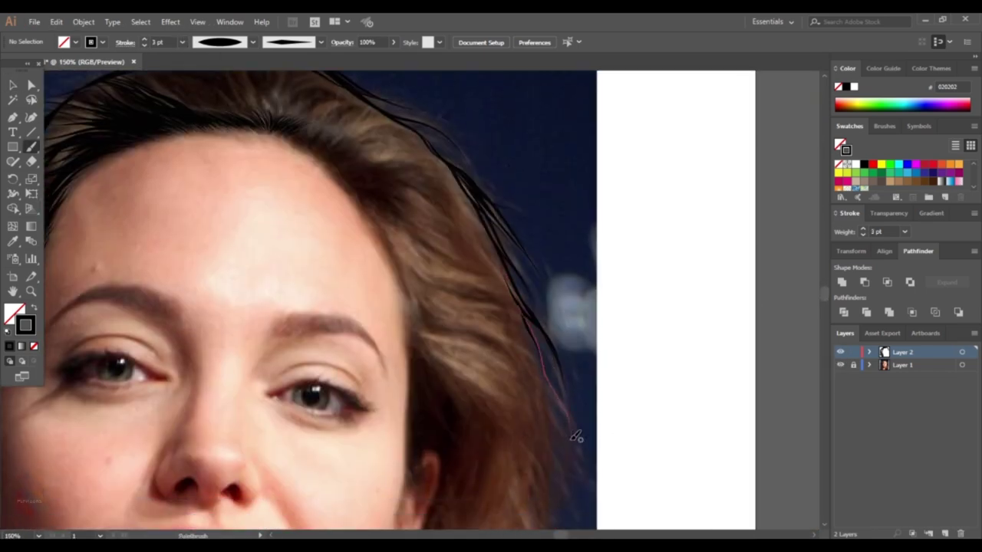
pyautogui.moveTo(577, 436); pyautogui.dragTo(576, 436)
pyautogui.hotkey('ctrl', '=')
pyautogui.scroll(-3, 530, 273)
pyautogui.moveTo(529, 220); pyautogui.dragTo(557, 324)
pyautogui.scroll(-1, 557, 323)
pyautogui.scroll(3, 564, 307)
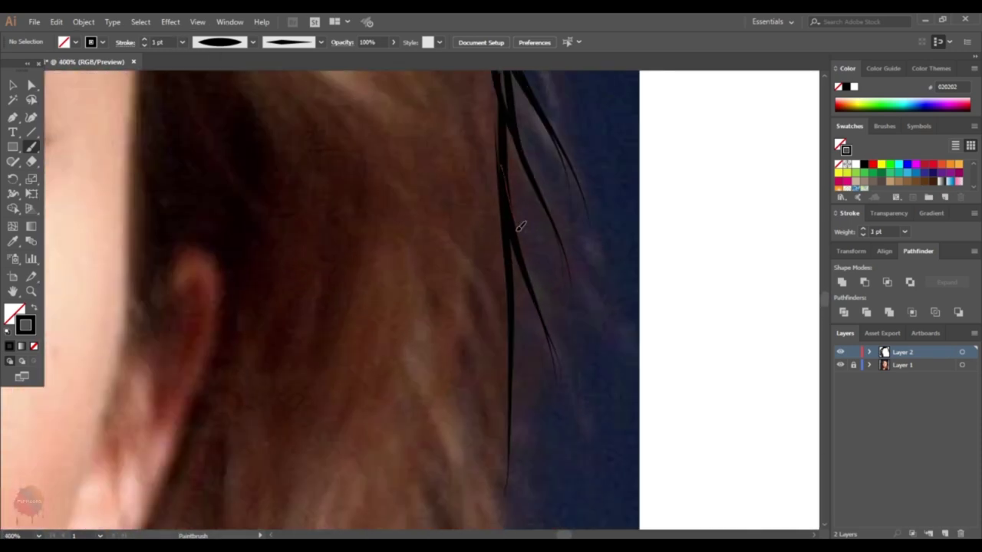
pyautogui.scroll(-2, 570, 418)
pyautogui.scroll(-3, 384, 307)
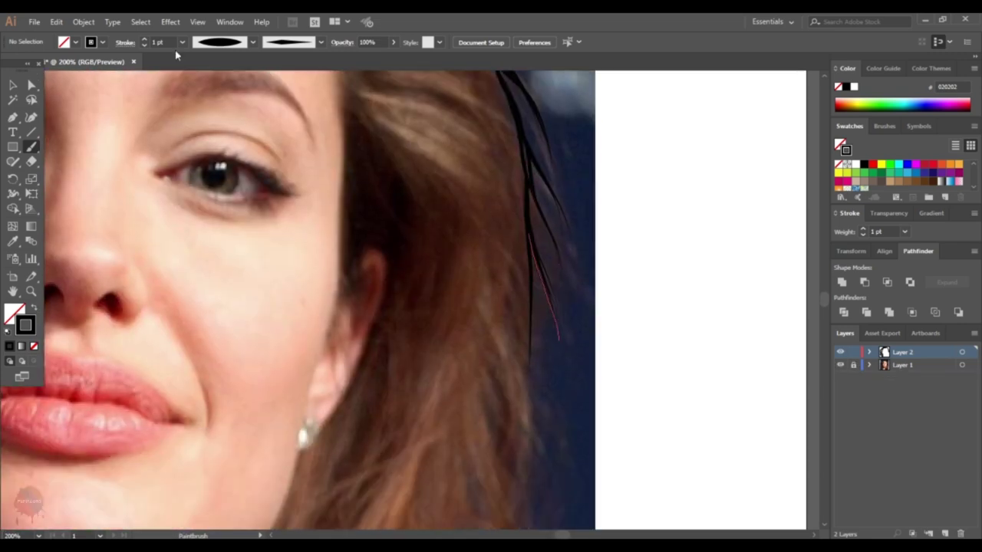
# - Set the brush stroke to 4 pt and paint a wavy strand down the right hair
pyautogui.click(182, 42)
pyautogui.click(202, 162)
pyautogui.scroll(-3, 522, 362)
pyautogui.scroll(1, 488, 227)
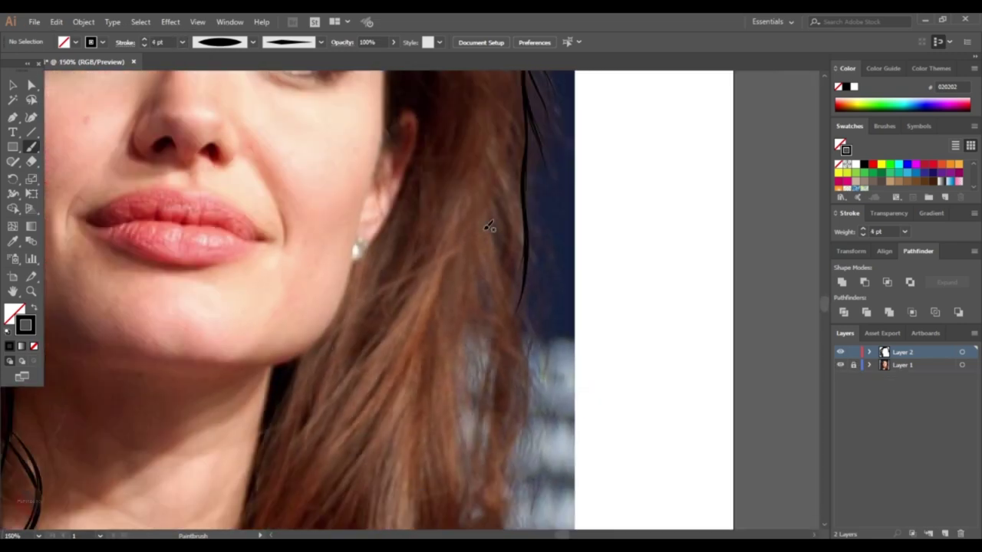
pyautogui.scroll(1, 516, 263)
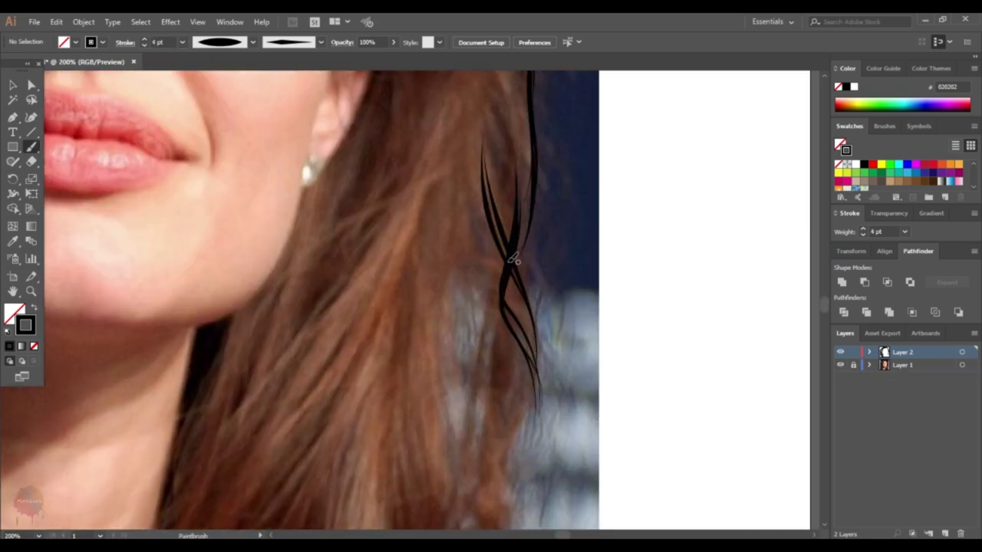
pyautogui.moveTo(512, 253); pyautogui.dragTo(477, 491)
# - Change the brush stroke weight to 2 pt
pyautogui.click(182, 42)
pyautogui.click(197, 109)
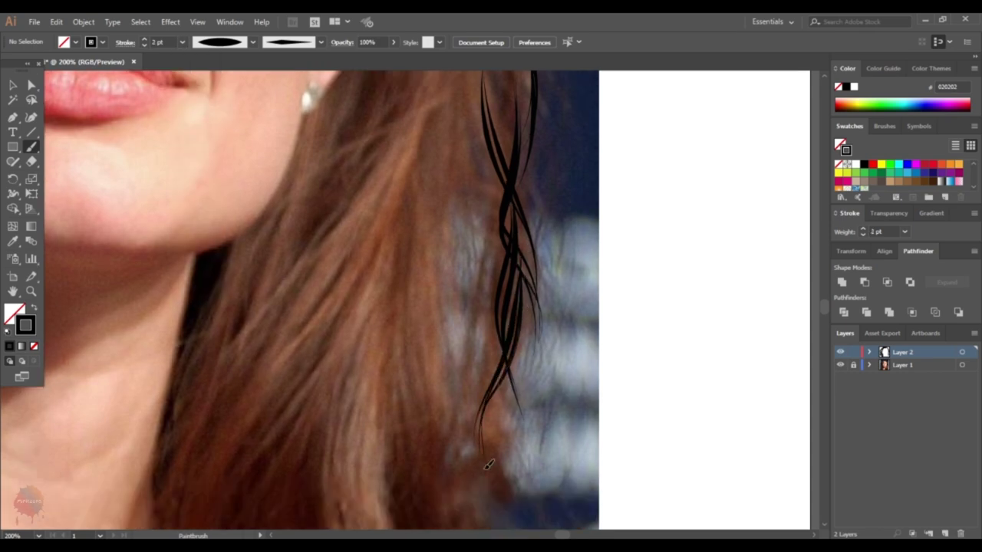
pyautogui.scroll(-2, 491, 345)
pyautogui.scroll(3, 460, 449)
pyautogui.scroll(2, 457, 286)
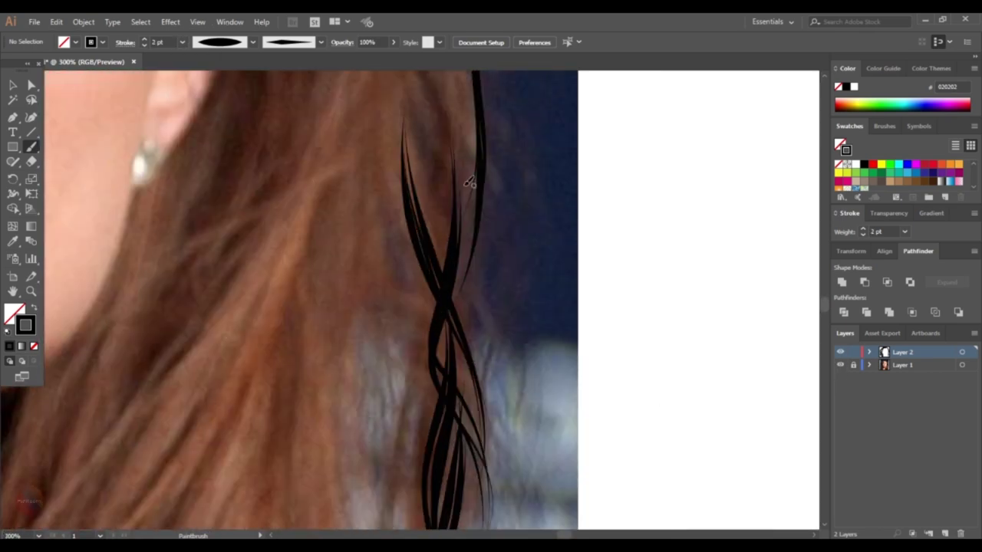
pyautogui.scroll(-3, 596, 263)
pyautogui.scroll(3, 455, 256)
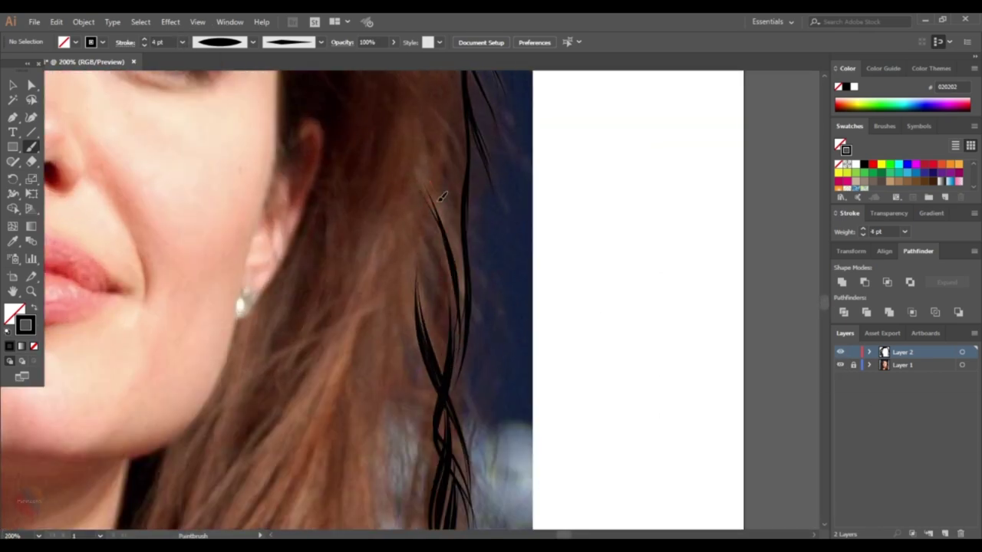
pyautogui.click(182, 42)
pyautogui.click(197, 109)
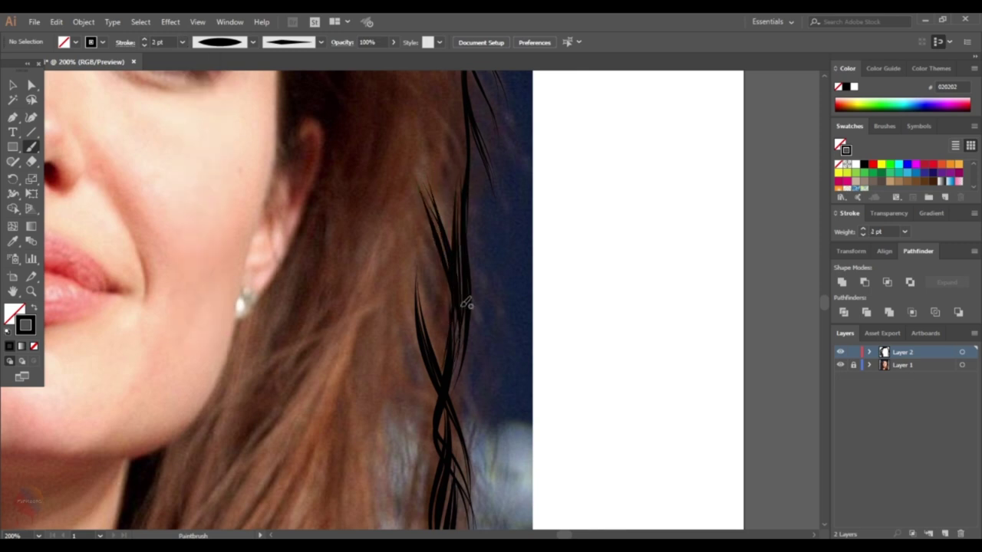
pyautogui.scroll(-3, 465, 324)
pyautogui.scroll(-3, 487, 418)
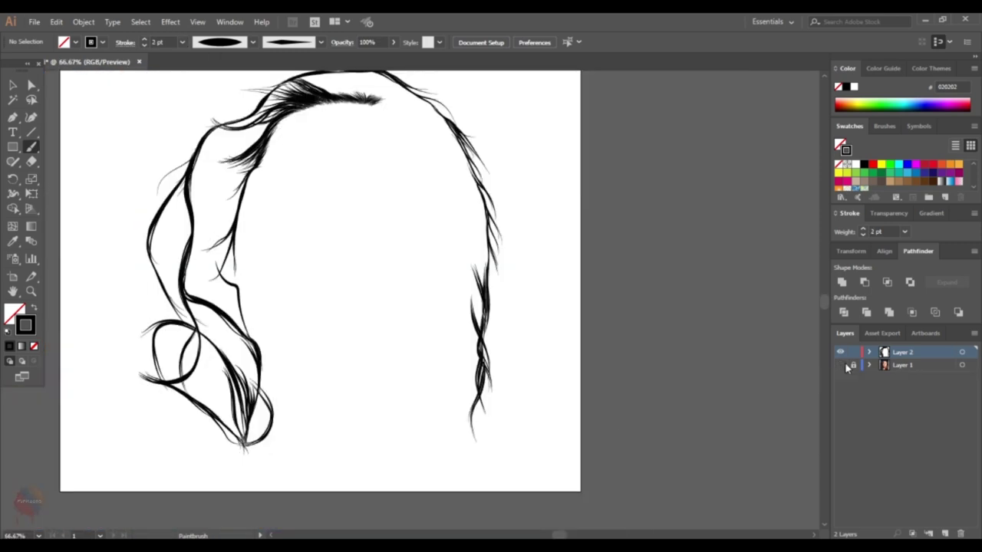
pyautogui.scroll(2, 506, 415)
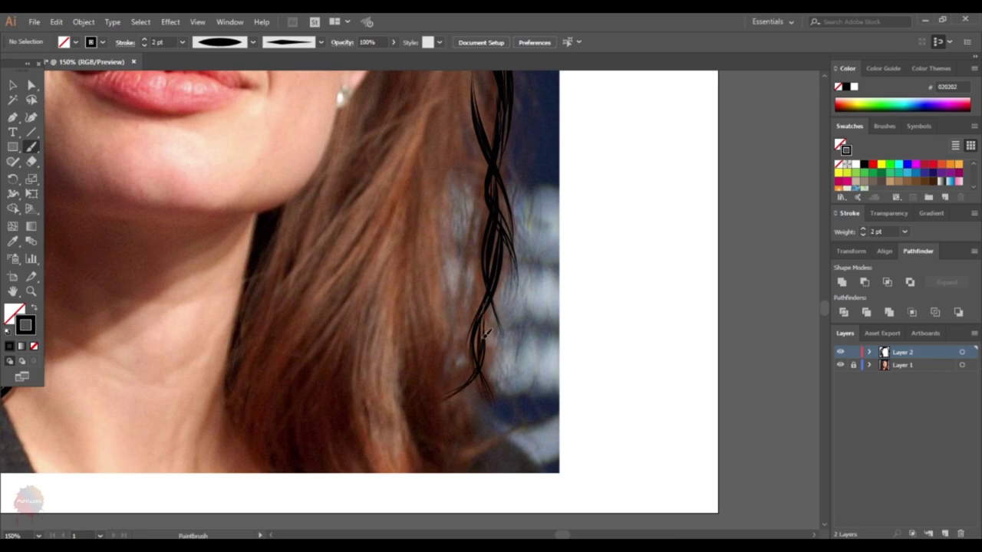
# - Hide and re-show the photo to review strands, then paint another strand down the right hair
pyautogui.click(840, 365)
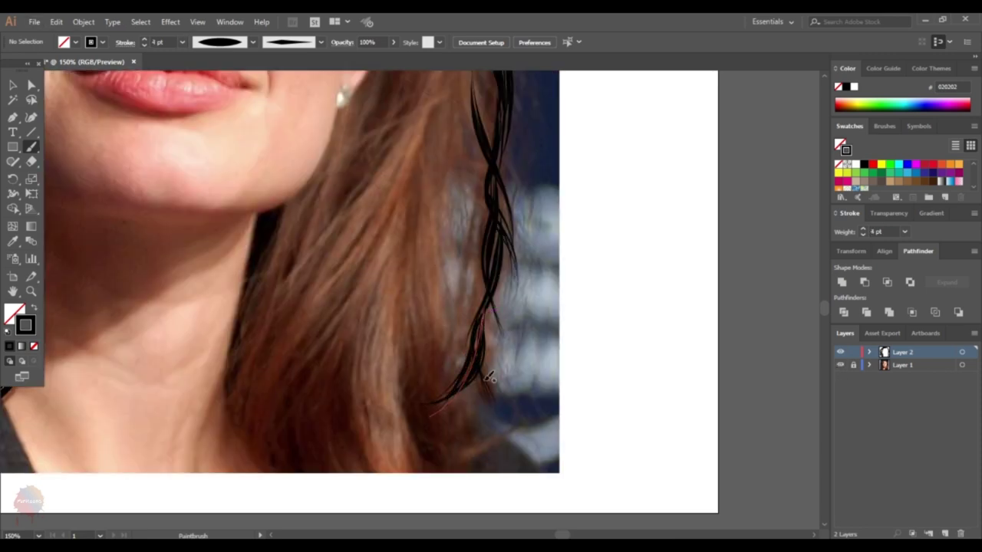
pyautogui.scroll(3, 489, 376)
pyautogui.scroll(2, 489, 376)
pyautogui.moveTo(515, 167); pyautogui.dragTo(472, 419)
pyautogui.scroll(-1, 478, 277)
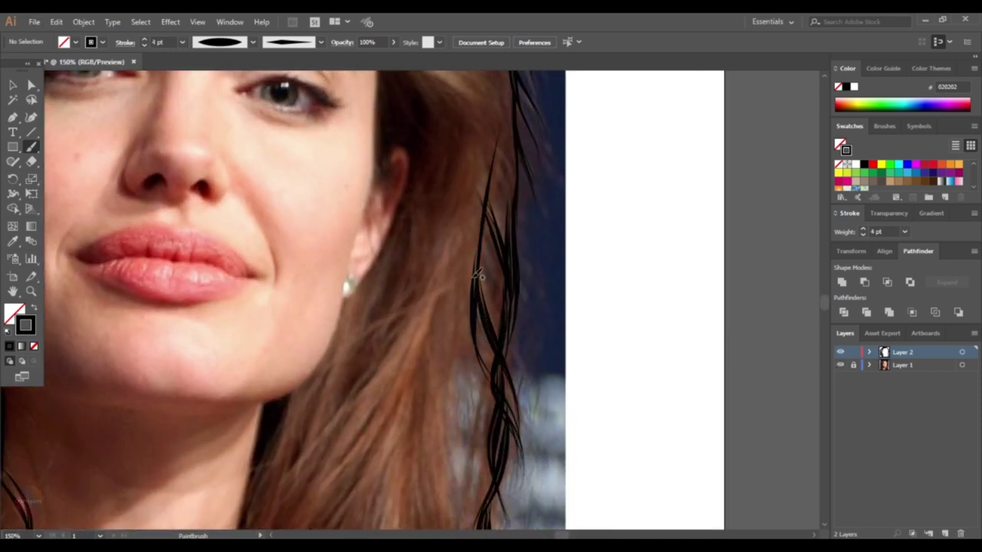
pyautogui.scroll(-1, 477, 275)
# - Paint three more long strands down the right hair past the chin
pyautogui.moveTo(475, 344); pyautogui.dragTo(449, 454)
pyautogui.moveTo(464, 261); pyautogui.dragTo(453, 460)
pyautogui.scroll(-1, 456, 292)
pyautogui.scroll(-1, 452, 291)
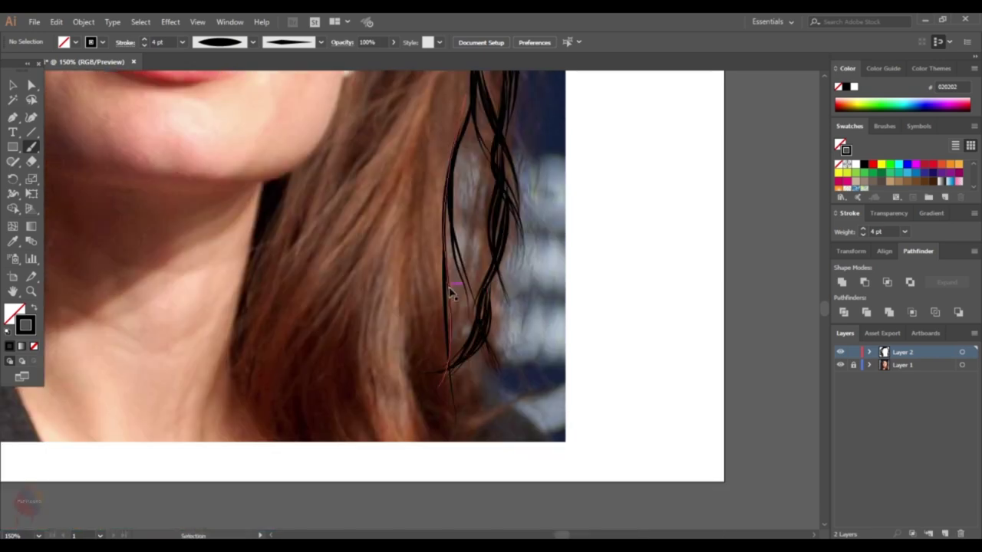
pyautogui.moveTo(451, 292); pyautogui.dragTo(491, 423)
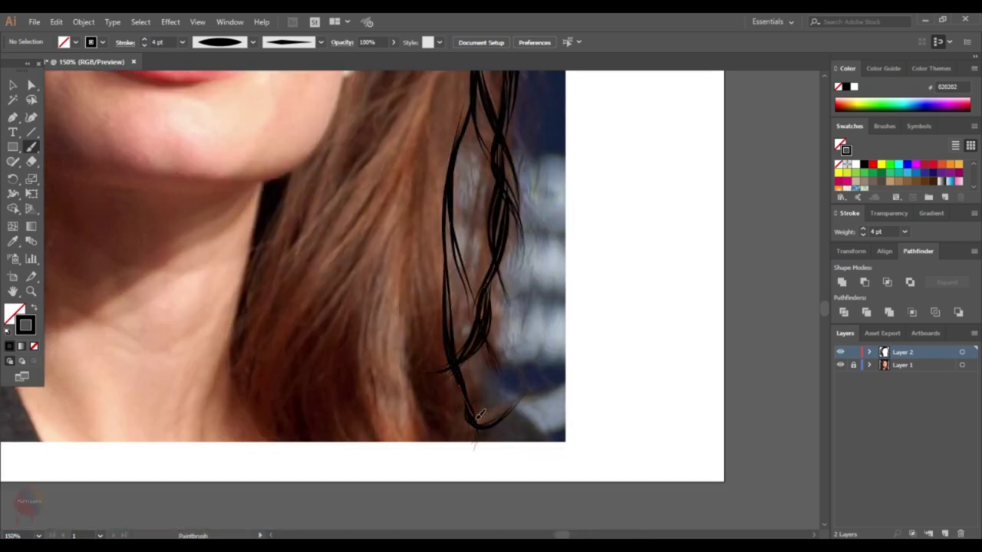
# - Paint a strand along the edge of the neck
pyautogui.scroll(-1, 478, 415)
pyautogui.scroll(1, 433, 295)
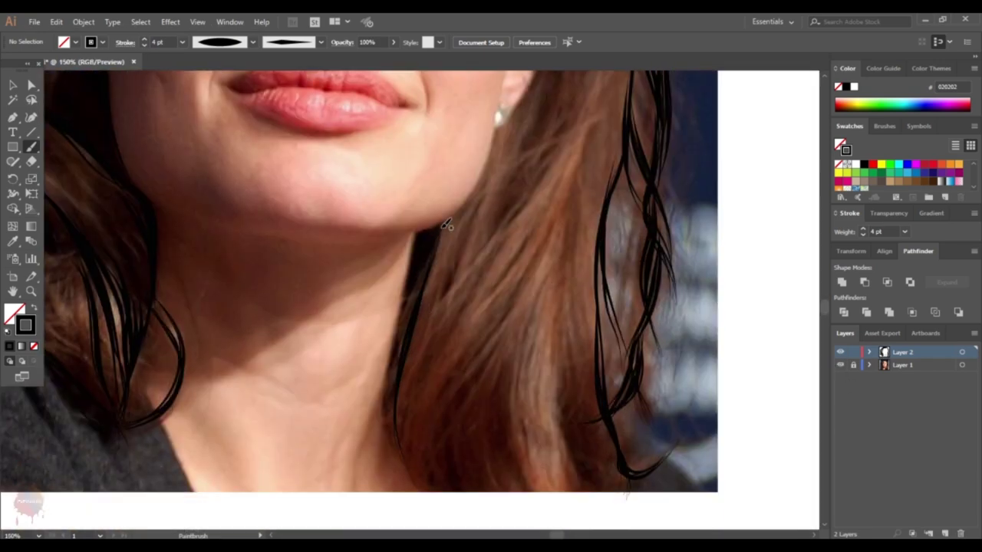
pyautogui.moveTo(436, 245); pyautogui.dragTo(393, 381)
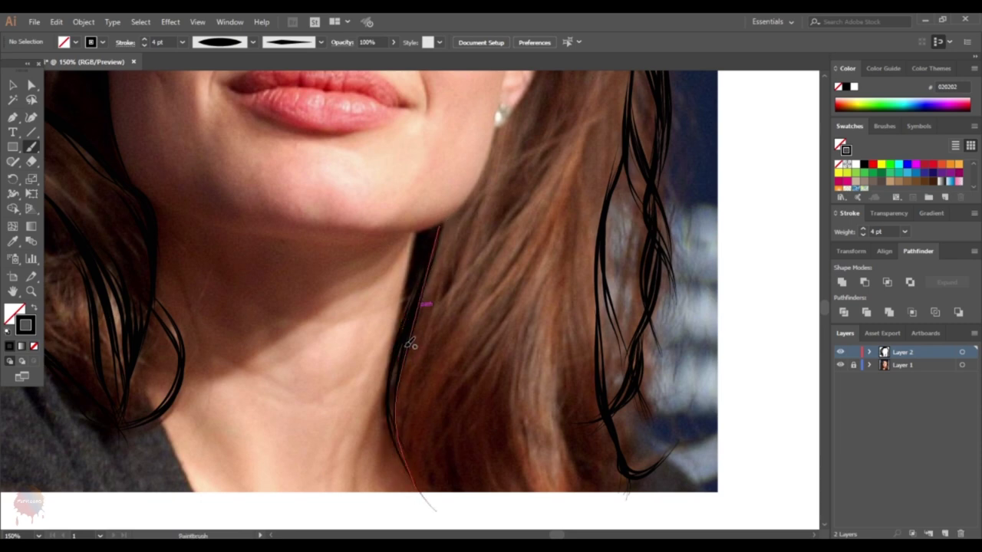
pyautogui.scroll(3, 427, 303)
pyautogui.scroll(3, 497, 234)
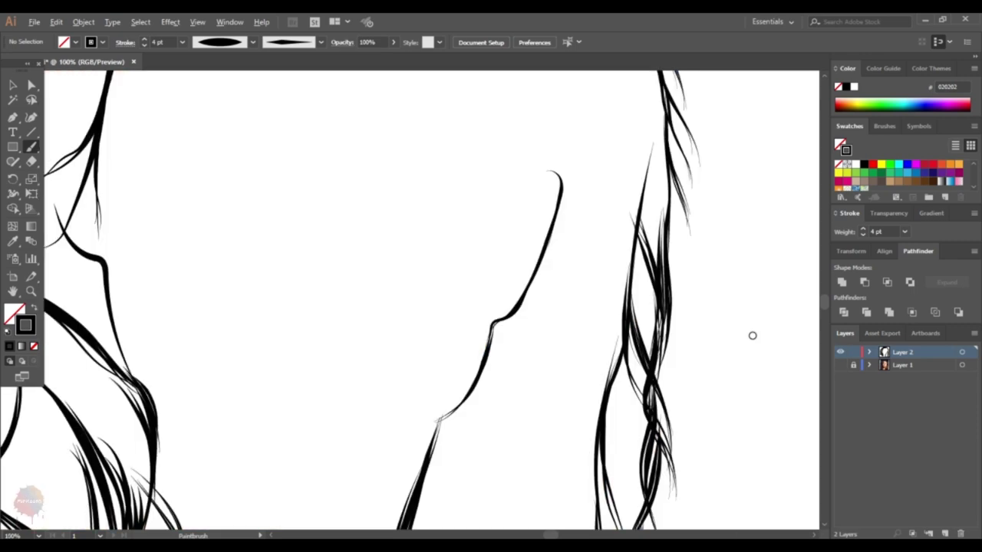
# - Paint four fine strands along the hairline across the forehead
pyautogui.scroll(-2, 386, 219)
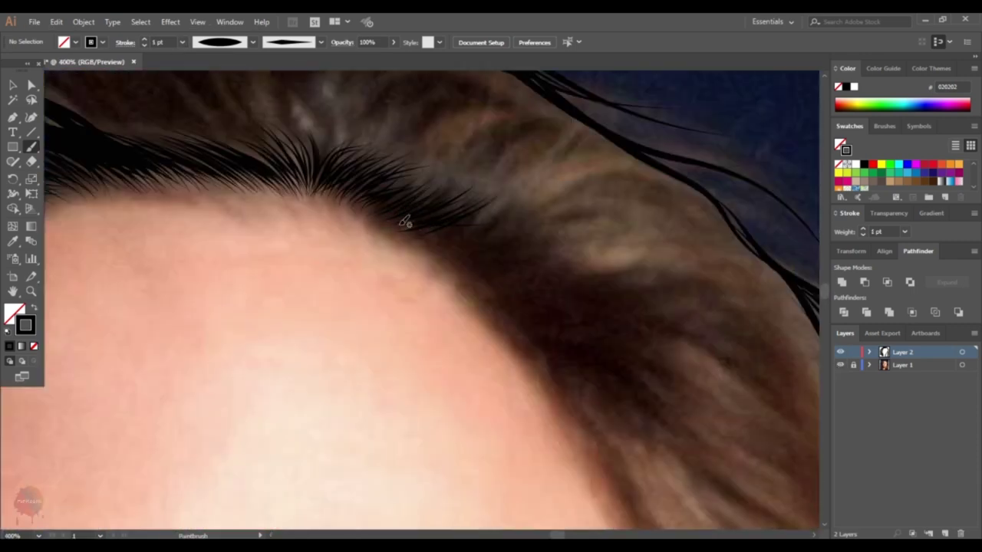
pyautogui.moveTo(520, 308); pyautogui.dragTo(431, 237)
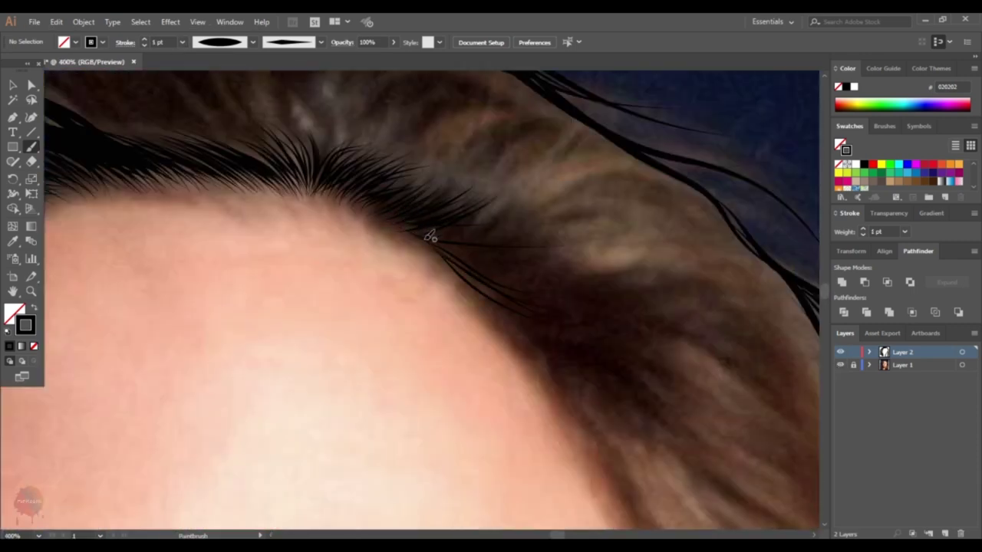
pyautogui.moveTo(560, 294); pyautogui.dragTo(445, 245)
pyautogui.moveTo(658, 228); pyautogui.dragTo(460, 219)
pyautogui.moveTo(635, 192); pyautogui.dragTo(418, 230)
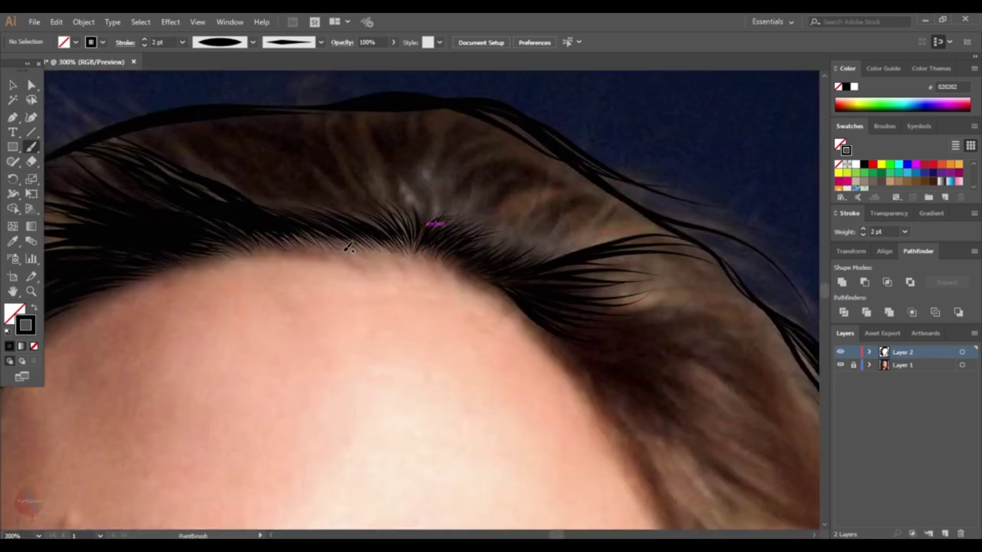
# - Paint a 3 pt hairline strand, then 4 pt strands fanning out from the parting
pyautogui.click(182, 42)
pyautogui.click(197, 122)
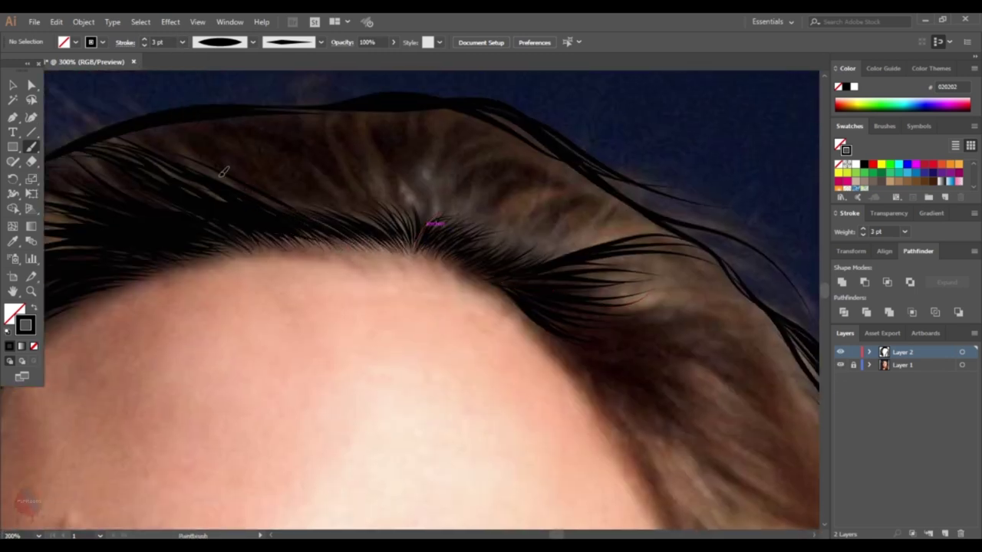
pyautogui.moveTo(397, 251); pyautogui.dragTo(276, 192)
pyautogui.click(182, 43)
pyautogui.click(197, 136)
pyautogui.moveTo(402, 230); pyautogui.dragTo(342, 176)
pyautogui.moveTo(414, 245); pyautogui.dragTo(426, 171)
pyautogui.moveTo(418, 242); pyautogui.dragTo(449, 188)
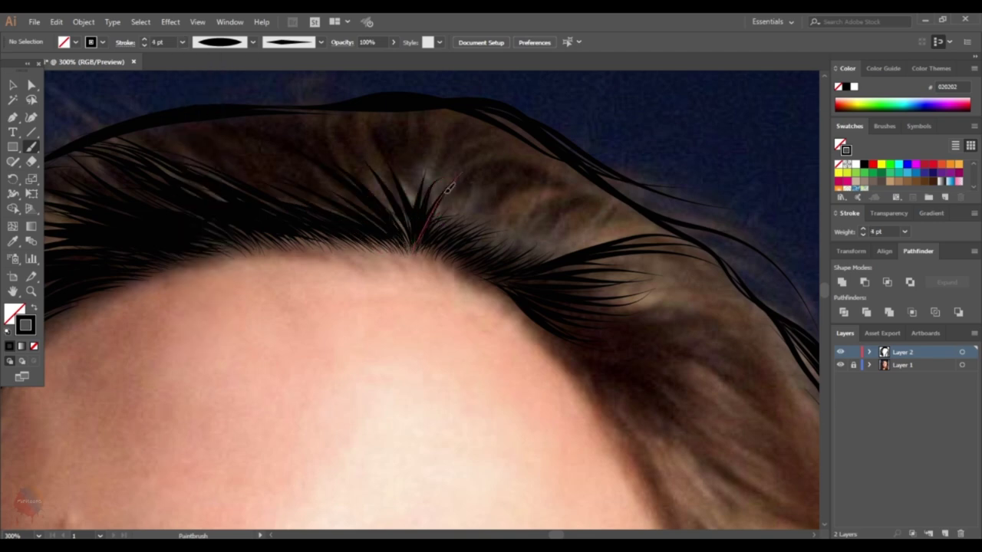
# - Paint strands sweeping back from the hairline and down the temple beside the eye
pyautogui.moveTo(649, 191); pyautogui.dragTo(652, 193)
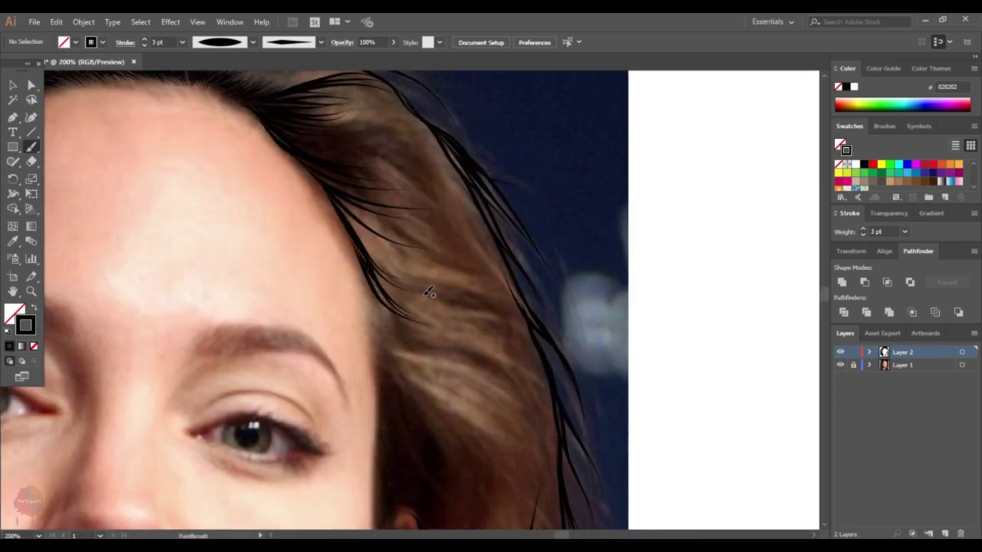
pyautogui.moveTo(323, 191); pyautogui.dragTo(553, 460)
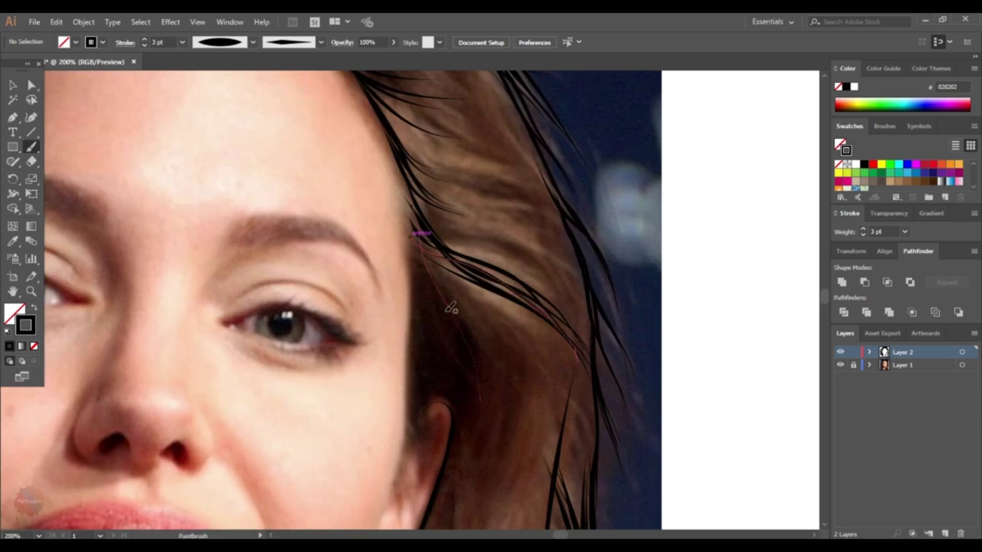
pyautogui.moveTo(416, 231); pyautogui.dragTo(477, 395)
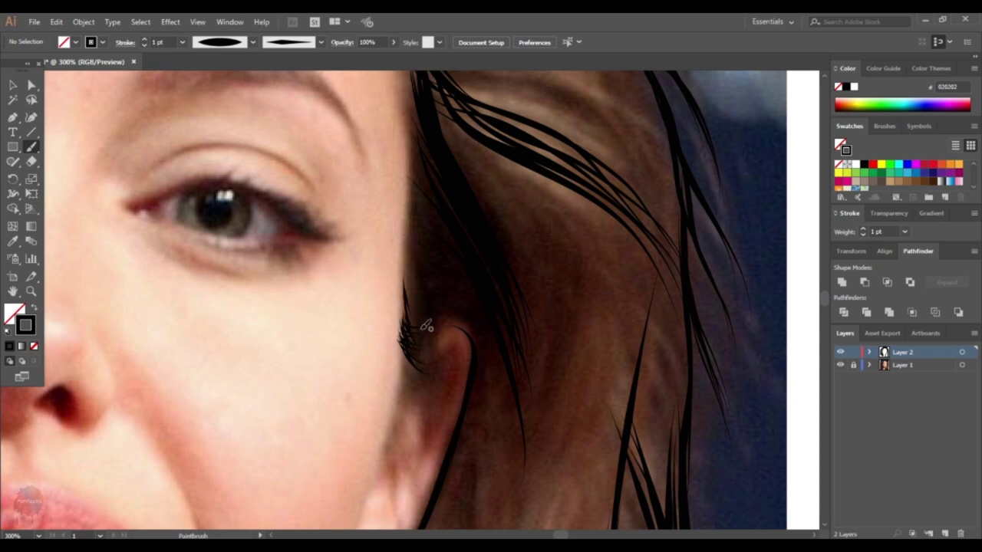
pyautogui.hotkey('ctrl', '+')
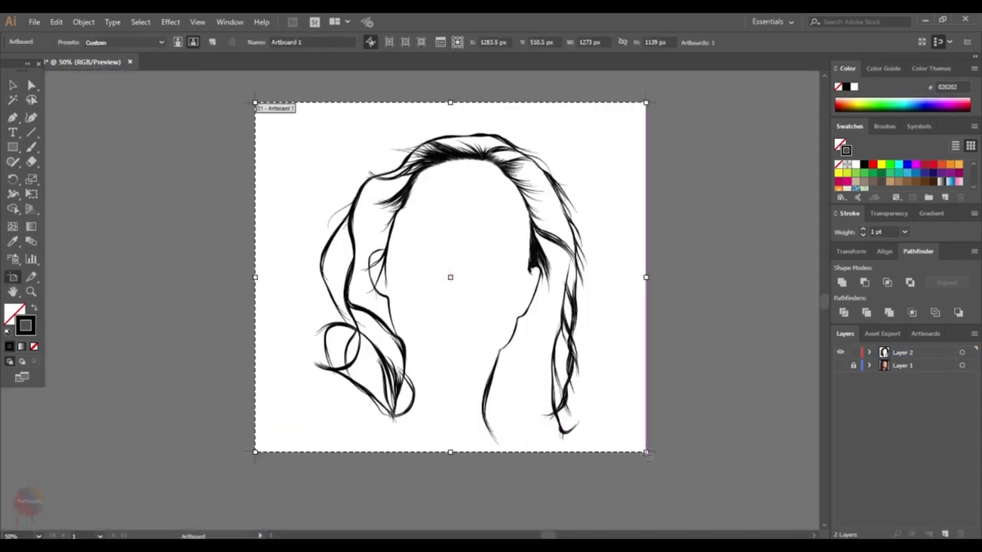
# - Enlarge the artboard toward the bottom right, show the photo and target the strands layer
pyautogui.moveTo(646, 452); pyautogui.dragTo(654, 499)
pyautogui.click(13, 85)
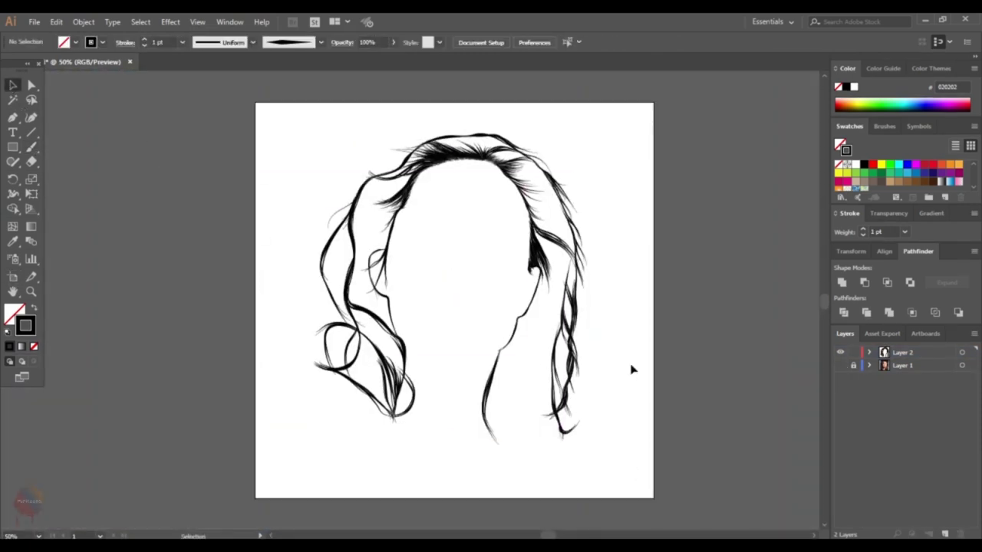
pyautogui.click(840, 365)
pyautogui.click(902, 352)
pyautogui.hotkey('ctrl', '=')
pyautogui.hotkey('ctrl', '=')
pyautogui.hotkey('ctrl', '=')
# - Set the Paintbrush to 10 pt and paint thick strands at the hair ends
pyautogui.moveTo(597, 457); pyautogui.dragTo(395, 330)
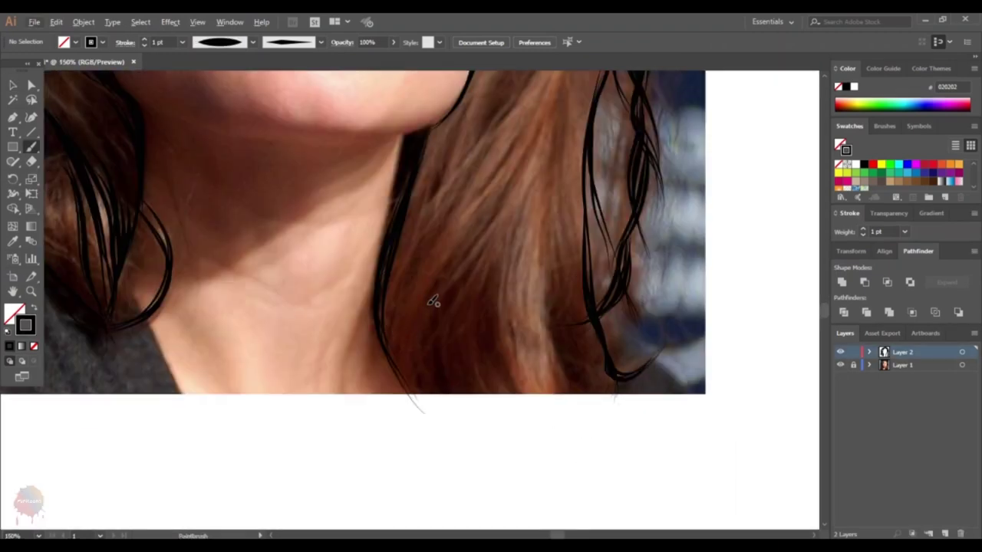
pyautogui.press('b')
pyautogui.click(182, 43)
pyautogui.click(199, 217)
pyautogui.hotkey('ctrl', '0')
pyautogui.hotkey('ctrl', '1')
pyautogui.moveTo(460, 384); pyautogui.dragTo(529, 460)
pyautogui.moveTo(491, 376)
pyautogui.mouseDown()
pyautogui.moveTo(557, 460)
pyautogui.moveTo(497, 369)
pyautogui.moveTo(556, 472)
pyautogui.mouseUp()
pyautogui.moveTo(564, 373); pyautogui.dragTo(572, 441)
# - Paint more thick strands through the lower hair
pyautogui.hotkey('ctrl', '=')
pyautogui.moveTo(515, 292)
pyautogui.mouseDown()
pyautogui.moveTo(548, 441)
pyautogui.moveTo(535, 274)
pyautogui.mouseUp()
pyautogui.moveTo(472, 319); pyautogui.dragTo(537, 461)
pyautogui.moveTo(430, 330); pyautogui.dragTo(529, 450)
pyautogui.moveTo(399, 338)
pyautogui.mouseDown()
pyautogui.moveTo(441, 432)
pyautogui.moveTo(461, 449)
pyautogui.mouseUp()
pyautogui.moveTo(403, 315); pyautogui.dragTo(480, 398)
pyautogui.hotkey('ctrl', '=')
pyautogui.hotkey('ctrl', '=')
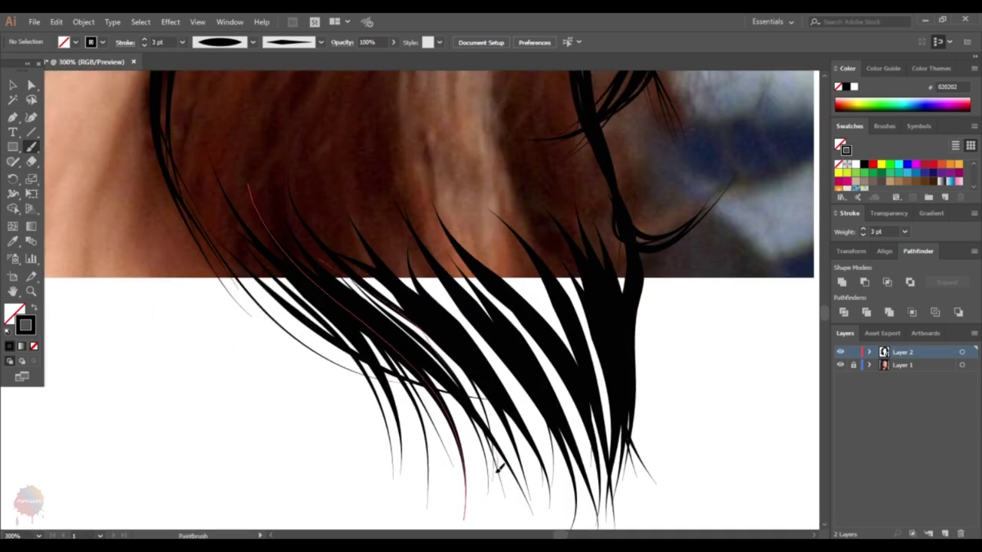
# - Fill the hair tips with dense thick strands, plus a long one along the left edge
pyautogui.moveTo(365, 281); pyautogui.dragTo(490, 437)
pyautogui.moveTo(487, 345); pyautogui.dragTo(564, 498)
pyautogui.moveTo(453, 307); pyautogui.dragTo(514, 387)
pyautogui.moveTo(503, 303); pyautogui.dragTo(583, 456)
pyautogui.moveTo(522, 284); pyautogui.dragTo(575, 449)
pyautogui.moveTo(560, 278); pyautogui.dragTo(606, 438)
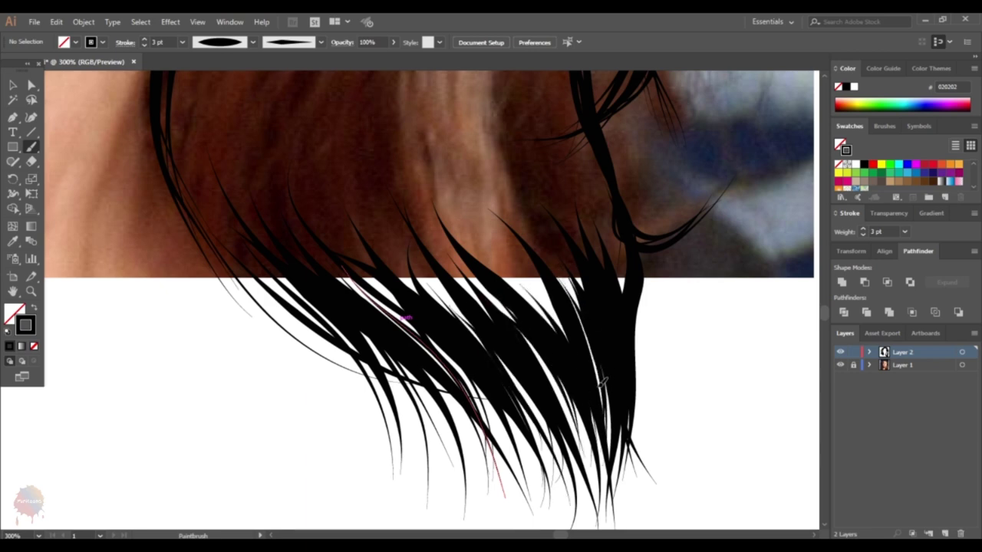
pyautogui.moveTo(484, 290); pyautogui.dragTo(595, 464)
pyautogui.hotkey('ctrl', '-')
pyautogui.moveTo(361, 284); pyautogui.dragTo(454, 412)
pyautogui.moveTo(326, 85); pyautogui.dragTo(325, 237)
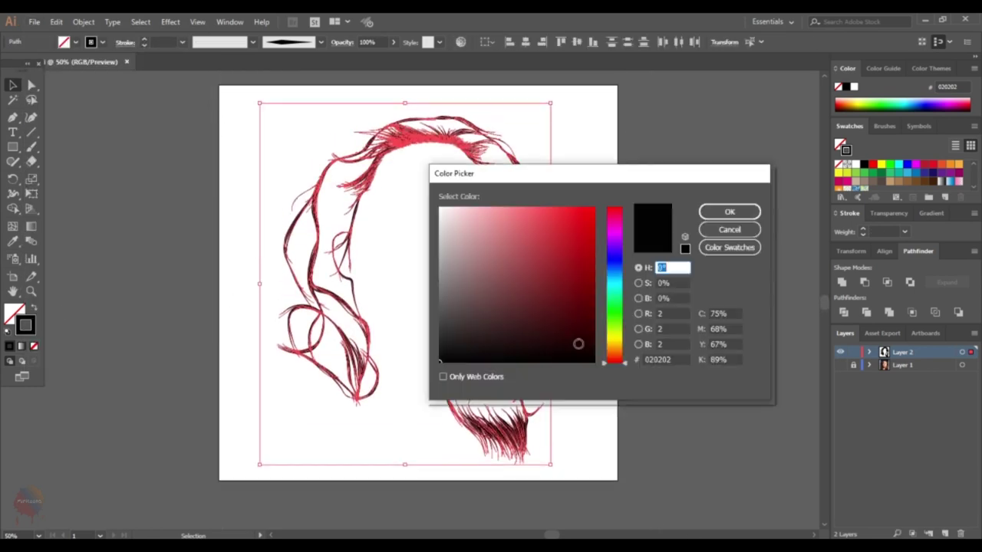
# - Confirm the dark brown stroke colour in the Color Picker and deselect the strands
pyautogui.click(730, 212)
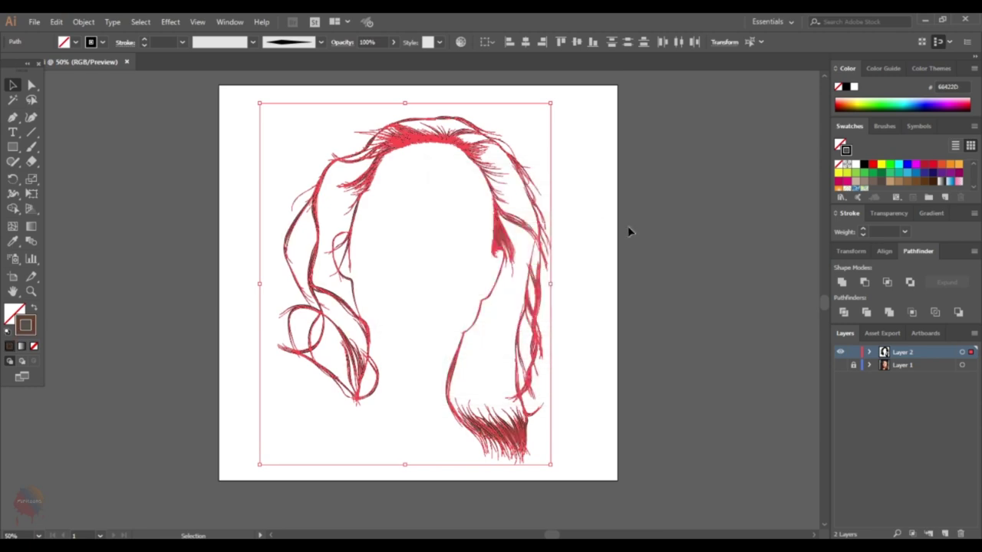
pyautogui.click(610, 208)
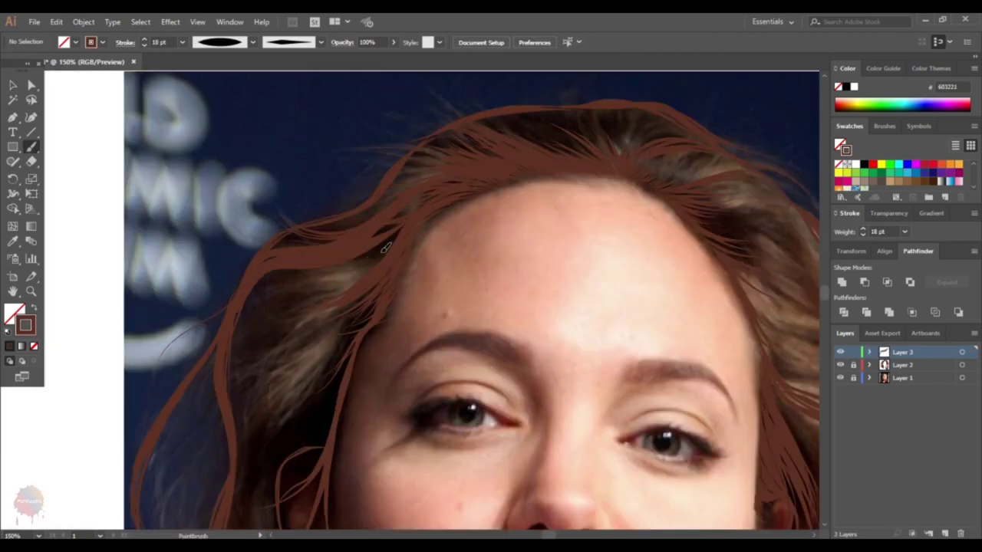
# - With a thinner brush, paint brown strands left of the ear and down along it
pyautogui.scroll(-1, 240, 343)
pyautogui.scroll(-1, 307, 307)
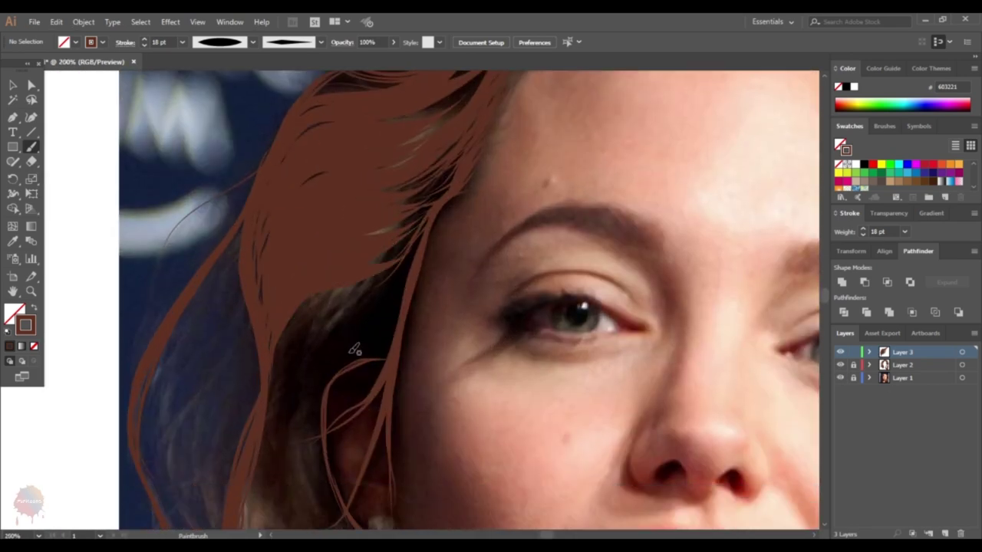
pyautogui.scroll(-1, 411, 228)
pyautogui.press('[')
pyautogui.press('[')
pyautogui.press('[')
pyautogui.scroll(-2, 345, 230)
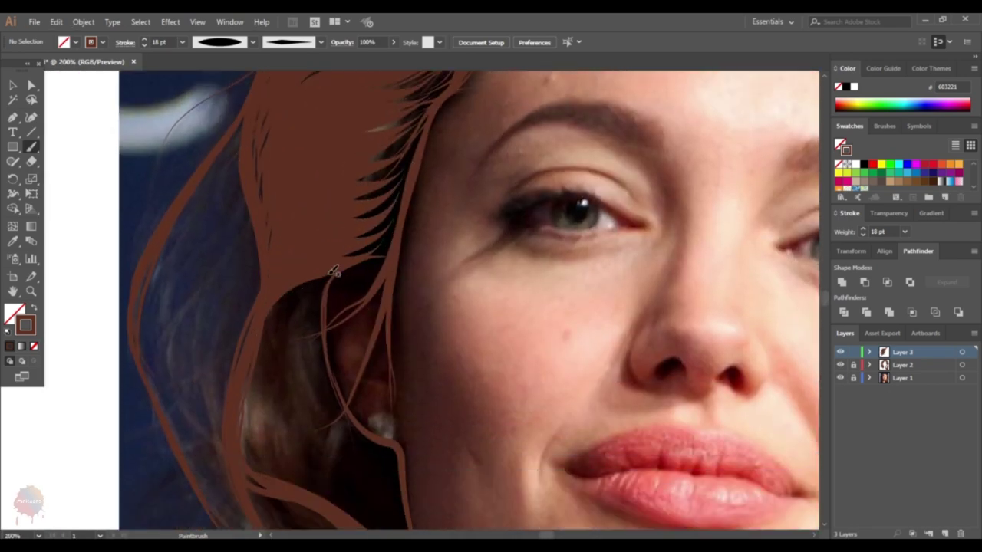
pyautogui.scroll(-2, 330, 218)
pyautogui.moveTo(330, 218)
pyautogui.mouseDown()
pyautogui.moveTo(284, 239)
pyautogui.moveTo(272, 416)
pyautogui.mouseUp()
pyautogui.press('[')
pyautogui.press('[')
pyautogui.press('[')
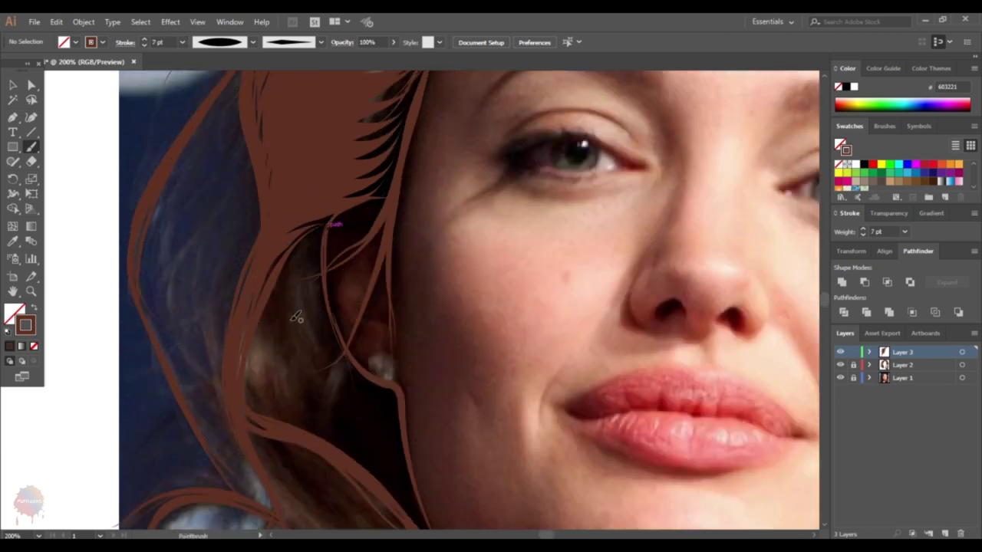
pyautogui.scroll(-1, 322, 231)
pyautogui.press(']')
pyautogui.press(']')
pyautogui.press(']')
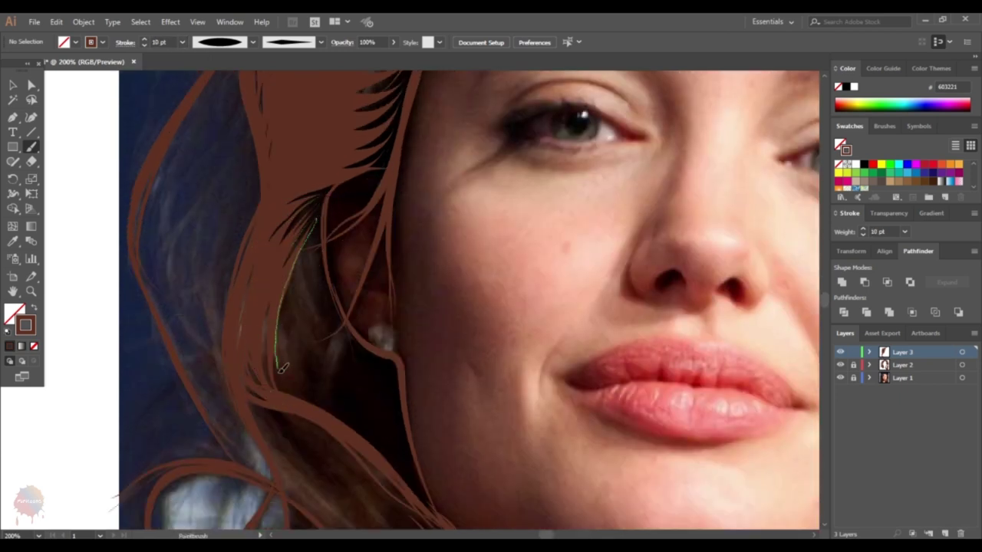
pyautogui.moveTo(324, 263); pyautogui.dragTo(287, 403)
pyautogui.moveTo(327, 250); pyautogui.dragTo(307, 418)
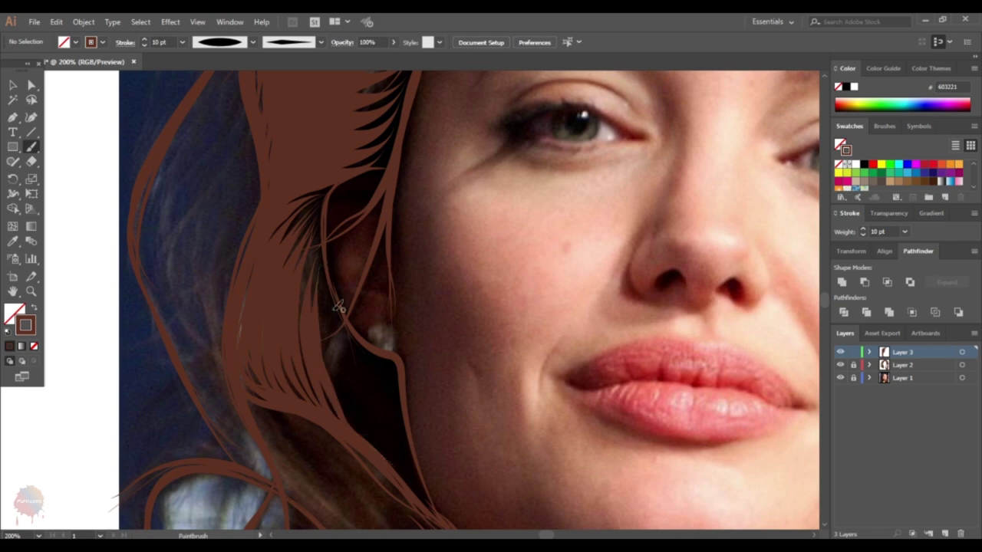
pyautogui.moveTo(338, 307)
pyautogui.mouseDown()
pyautogui.moveTo(380, 423)
pyautogui.moveTo(422, 499)
pyautogui.mouseUp()
# - Draw strands through the ear area and fill out the dark strand below the ear
pyautogui.scroll(-1, 398, 396)
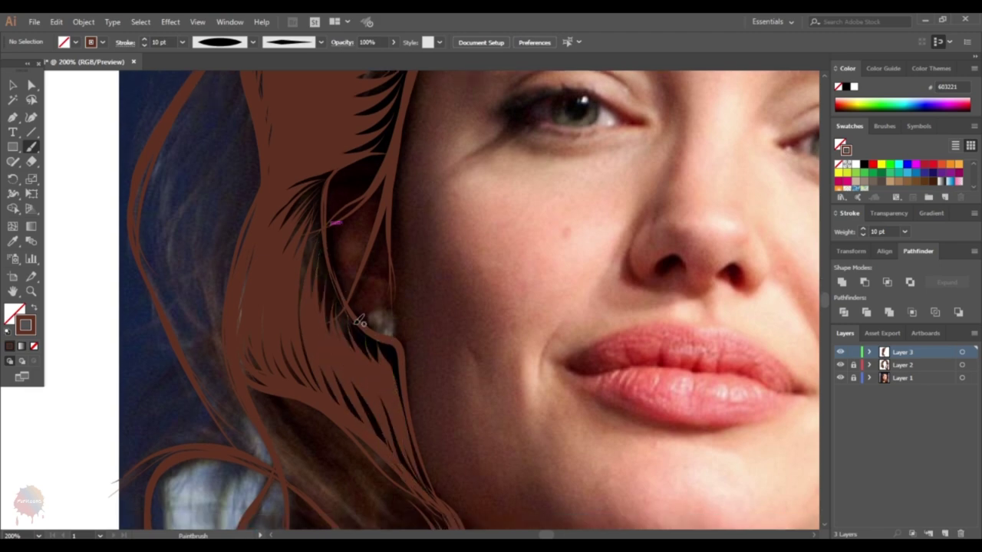
pyautogui.scroll(-4, 399, 396)
pyautogui.scroll(2, 423, 376)
pyautogui.scroll(1, 432, 153)
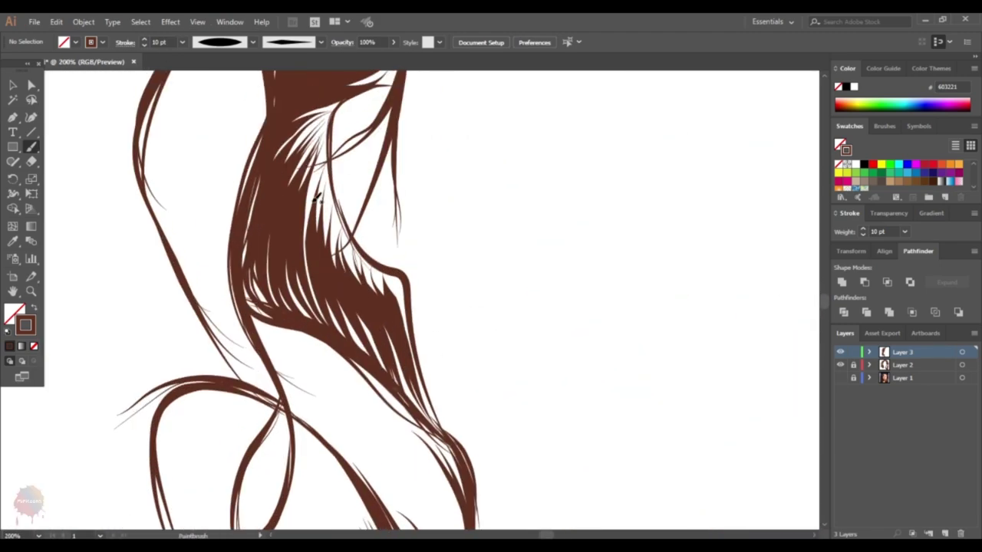
pyautogui.scroll(1, 326, 72)
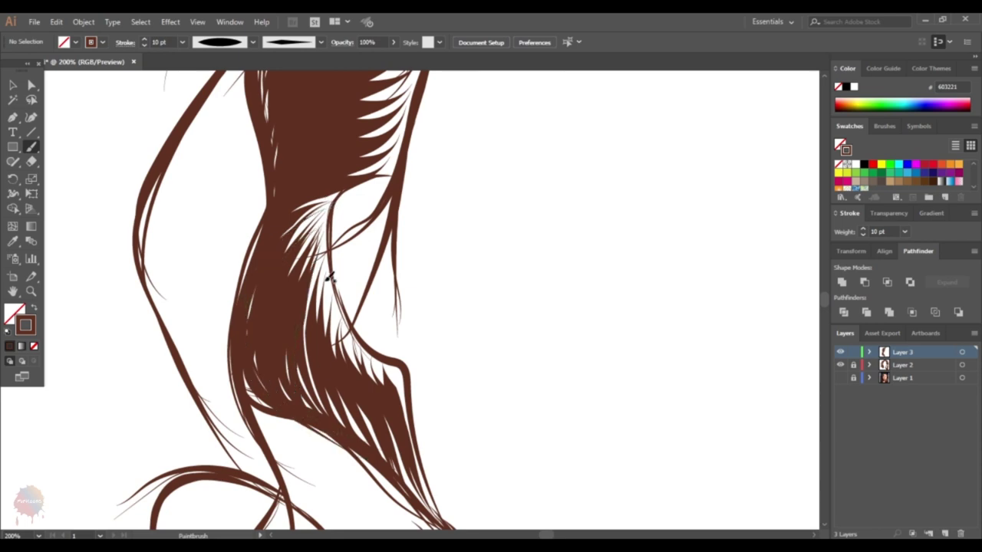
pyautogui.moveTo(344, 331); pyautogui.dragTo(438, 522)
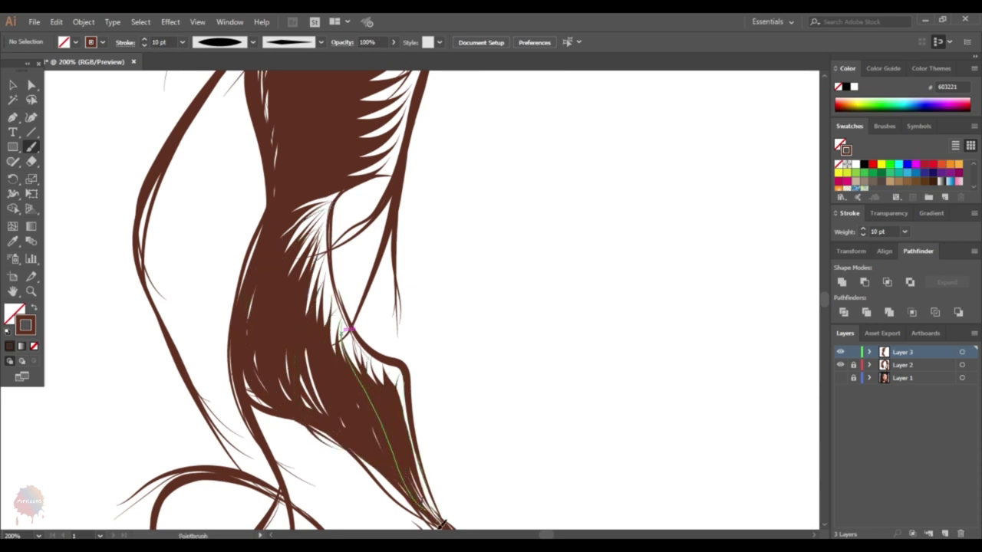
pyautogui.scroll(-1, 361, 345)
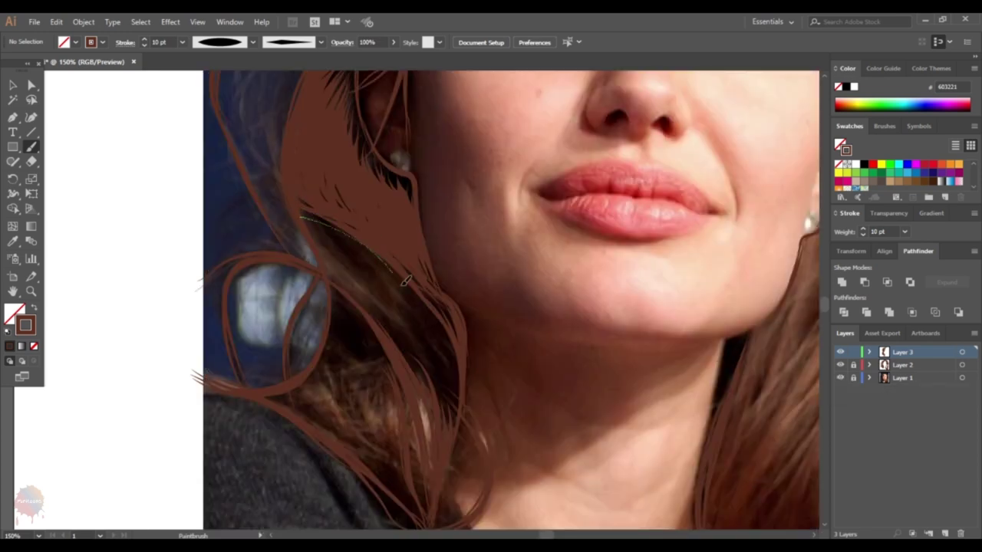
pyautogui.moveTo(406, 281); pyautogui.dragTo(448, 399)
pyautogui.moveTo(300, 193); pyautogui.dragTo(338, 264)
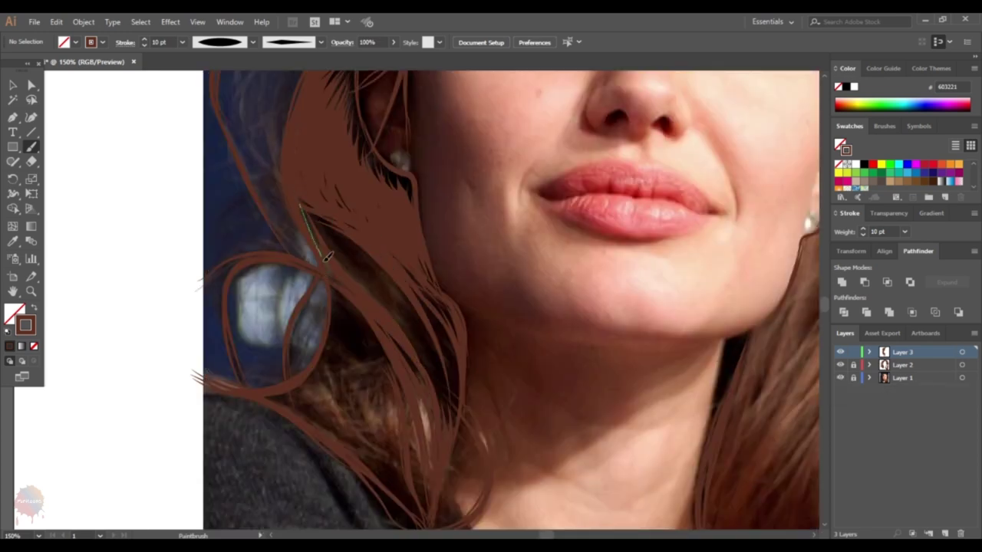
pyautogui.moveTo(330, 215); pyautogui.dragTo(422, 380)
pyautogui.moveTo(341, 230)
pyautogui.mouseDown()
pyautogui.moveTo(452, 410)
pyautogui.moveTo(430, 337)
pyautogui.moveTo(449, 403)
pyautogui.mouseUp()
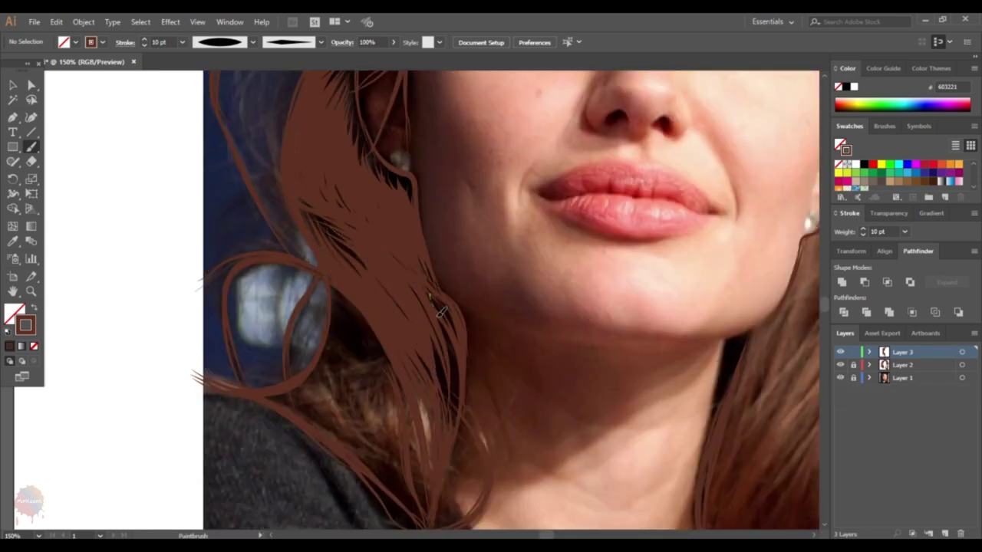
# - Paint diagonal strands along the lower lock and fill the gap between lens and hair
pyautogui.scroll(2, 445, 345)
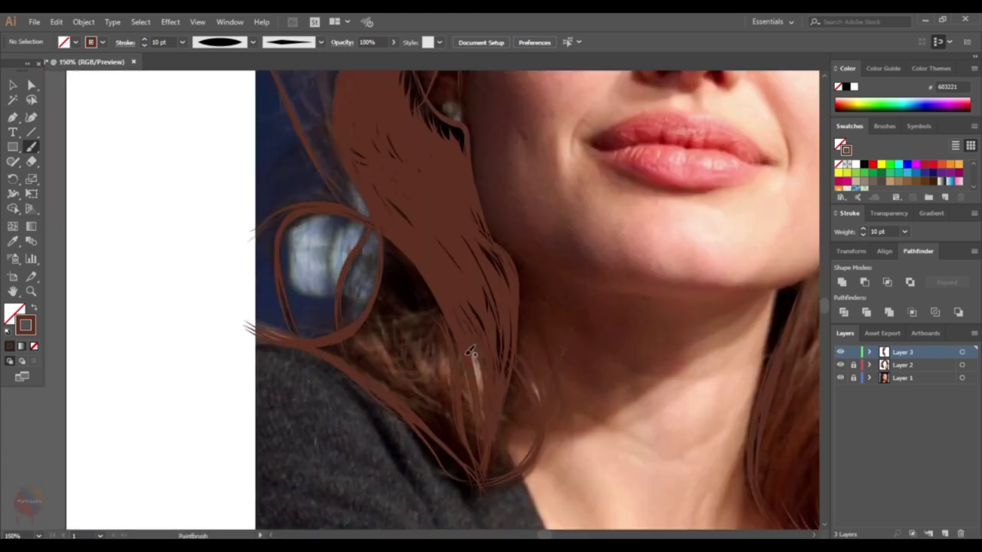
pyautogui.scroll(1, 470, 351)
pyautogui.moveTo(357, 209); pyautogui.dragTo(456, 350)
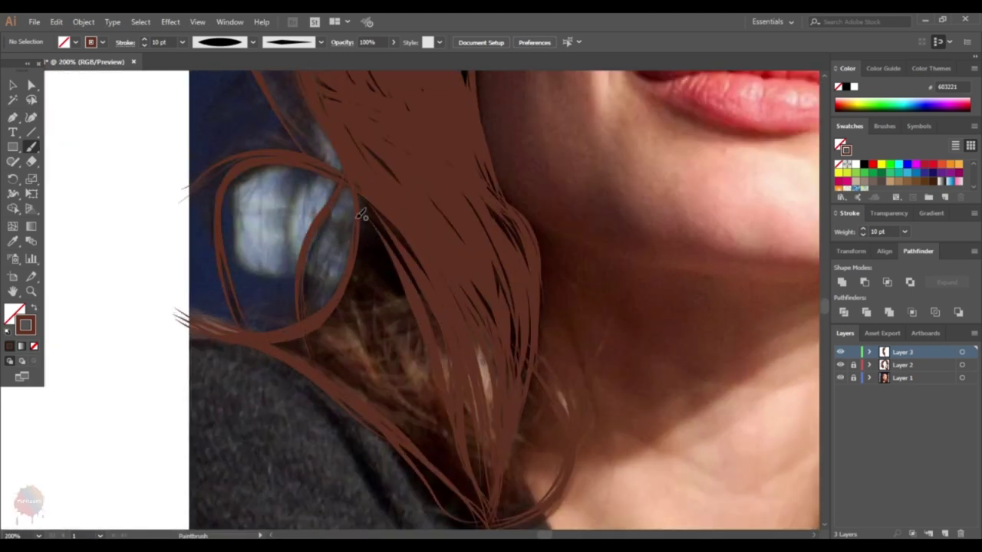
pyautogui.moveTo(365, 227); pyautogui.dragTo(469, 495)
pyautogui.moveTo(358, 252)
pyautogui.mouseDown()
pyautogui.moveTo(421, 366)
pyautogui.moveTo(468, 495)
pyautogui.mouseUp()
pyautogui.scroll(1, 373, 208)
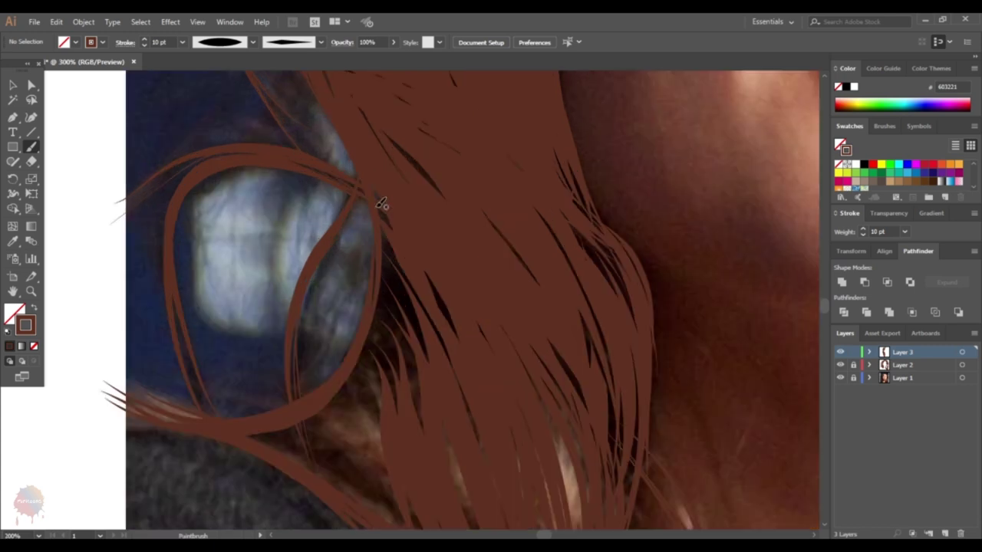
pyautogui.scroll(-3, 381, 204)
pyautogui.moveTo(374, 207); pyautogui.dragTo(355, 291)
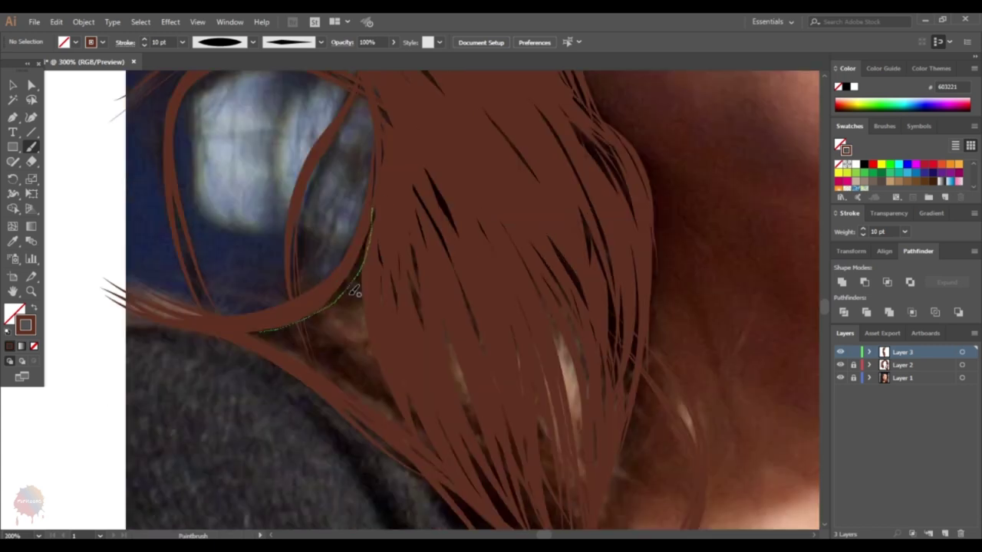
pyautogui.moveTo(334, 323); pyautogui.dragTo(356, 381)
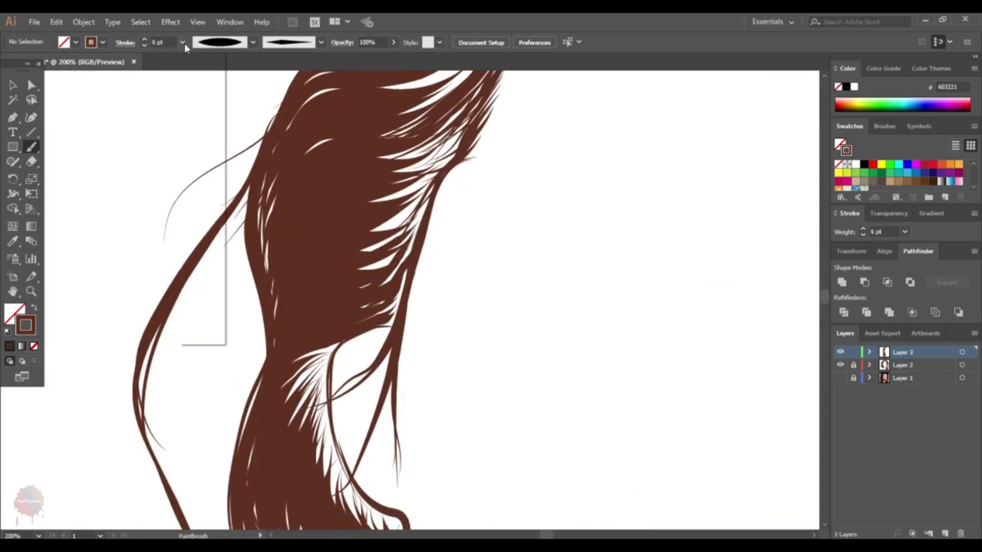
# - Starting at 3 pt and rising to 5 pt, paint strands along the upper hair edge near the crown
pyautogui.click(201, 125)
pyautogui.scroll(1, 414, 206)
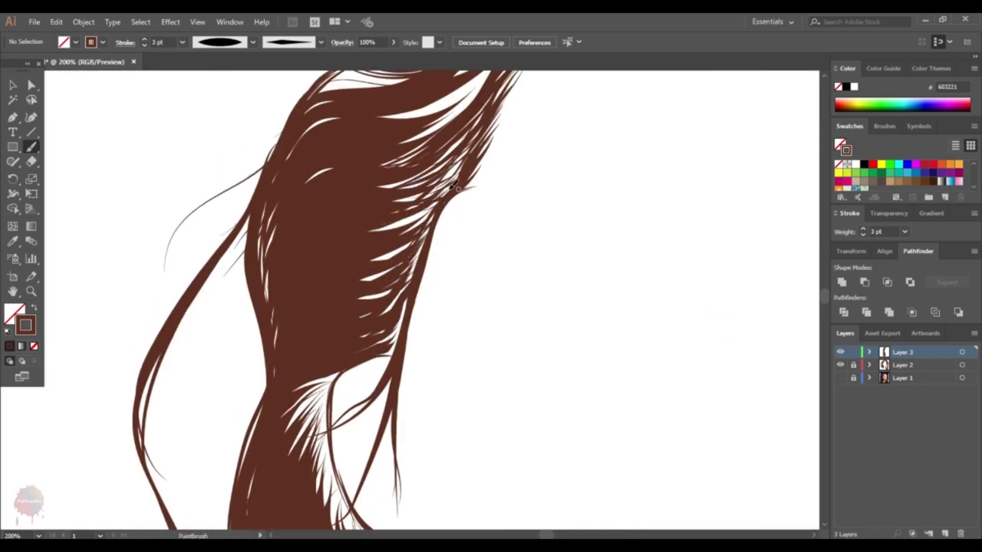
pyautogui.scroll(1, 457, 218)
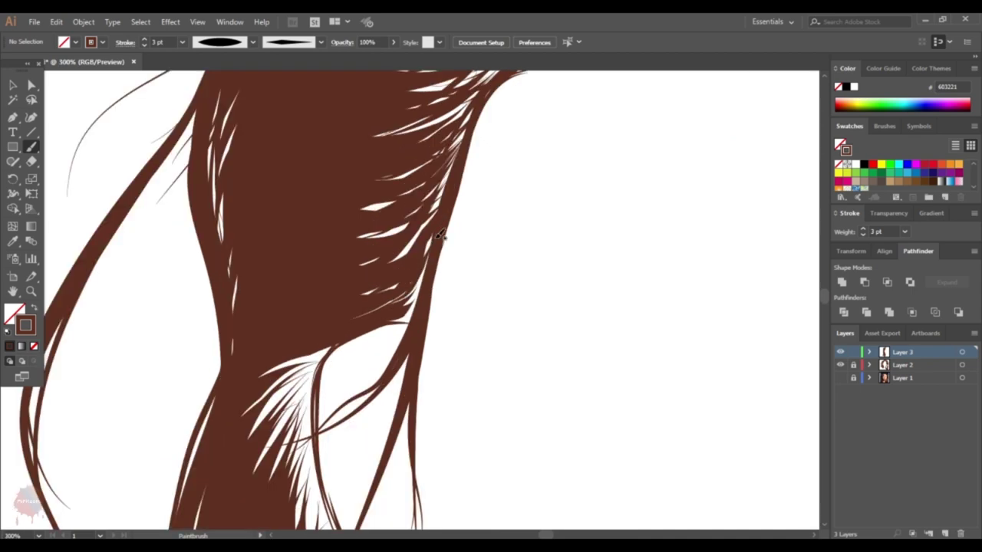
pyautogui.scroll(3, 422, 311)
pyautogui.scroll(3, 468, 291)
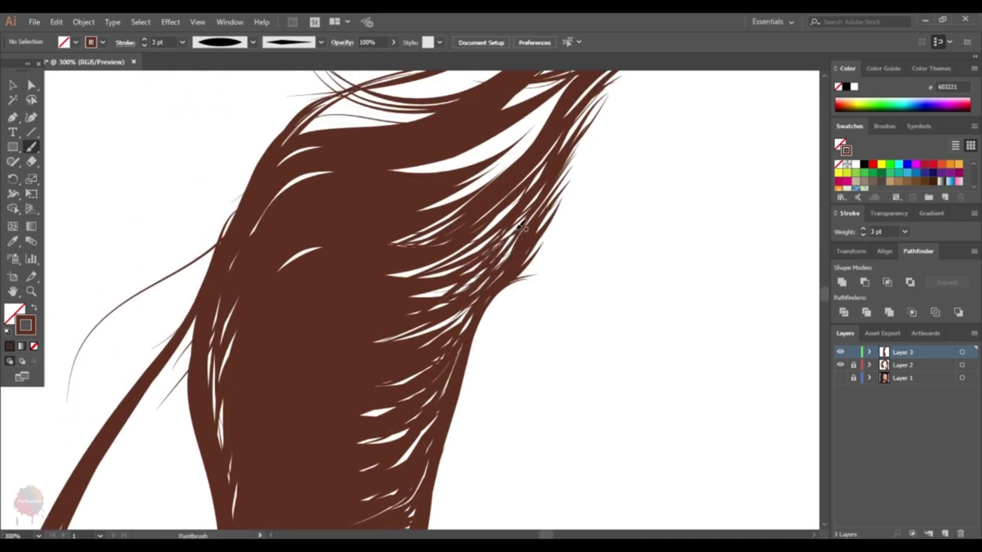
pyautogui.scroll(3, 529, 230)
pyautogui.scroll(2, 529, 246)
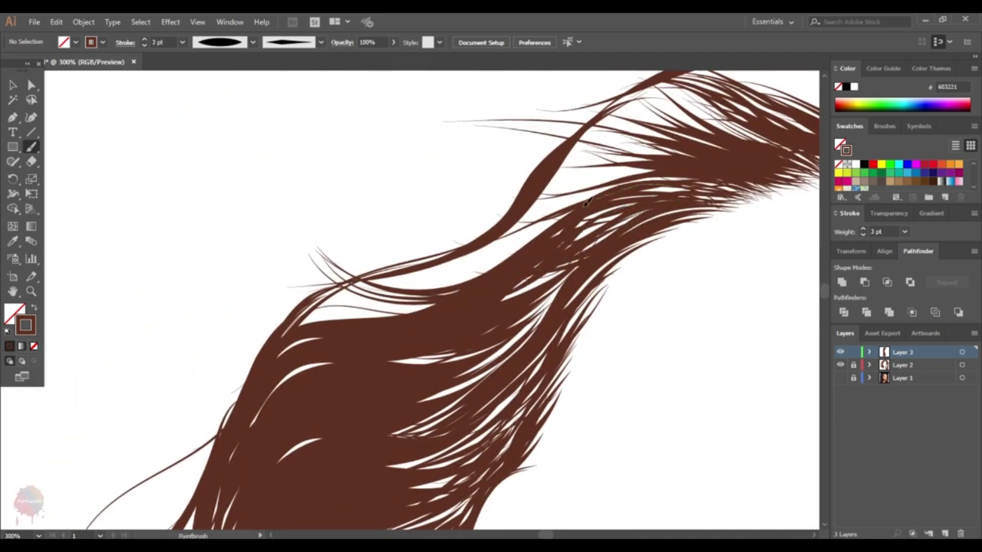
pyautogui.press(']')
pyautogui.press(']')
pyautogui.moveTo(652, 200); pyautogui.dragTo(318, 305)
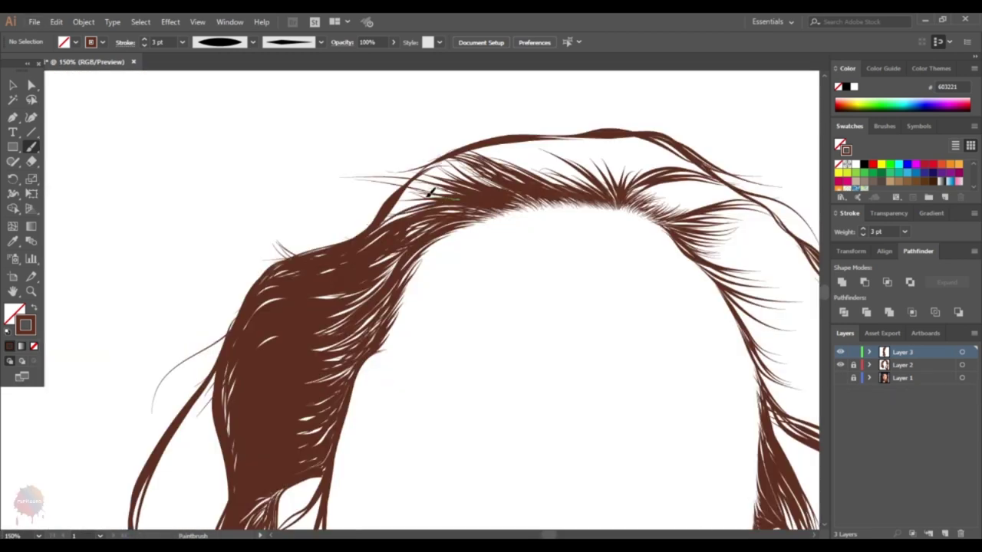
pyautogui.press(']')
pyautogui.press(']')
pyautogui.moveTo(475, 198); pyautogui.dragTo(404, 178)
# - Thicken the crown with 8 pt and 7 pt strands, then add one strand across it
pyautogui.press(']')
pyautogui.press(']')
pyautogui.press(']')
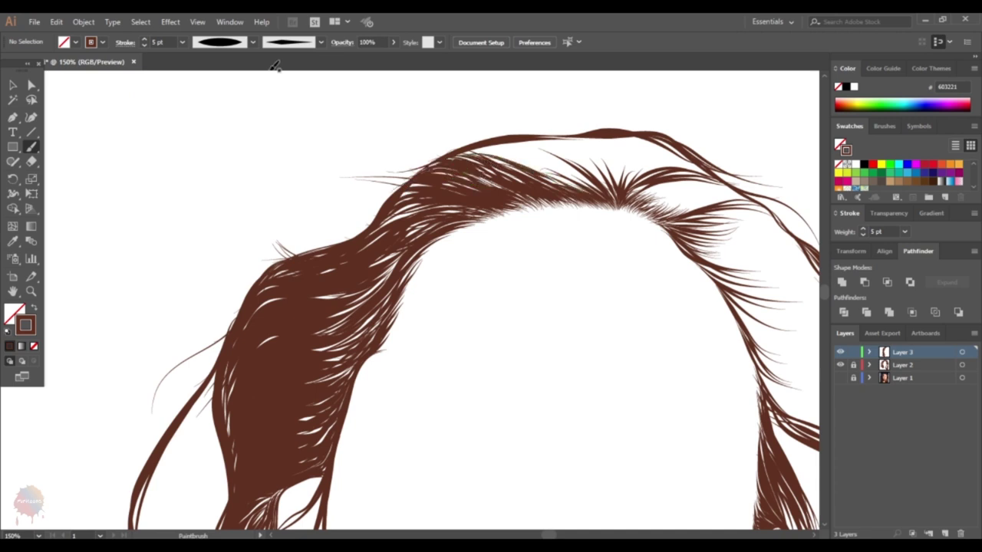
pyautogui.moveTo(599, 176)
pyautogui.mouseDown()
pyautogui.moveTo(460, 161)
pyautogui.moveTo(537, 142)
pyautogui.mouseUp()
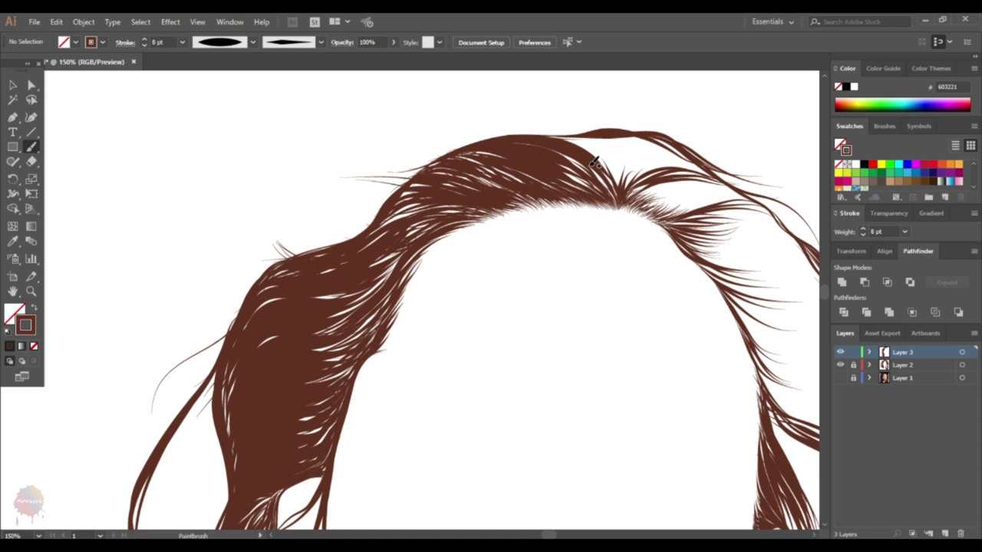
pyautogui.moveTo(622, 182); pyautogui.dragTo(556, 138)
pyautogui.press('[')
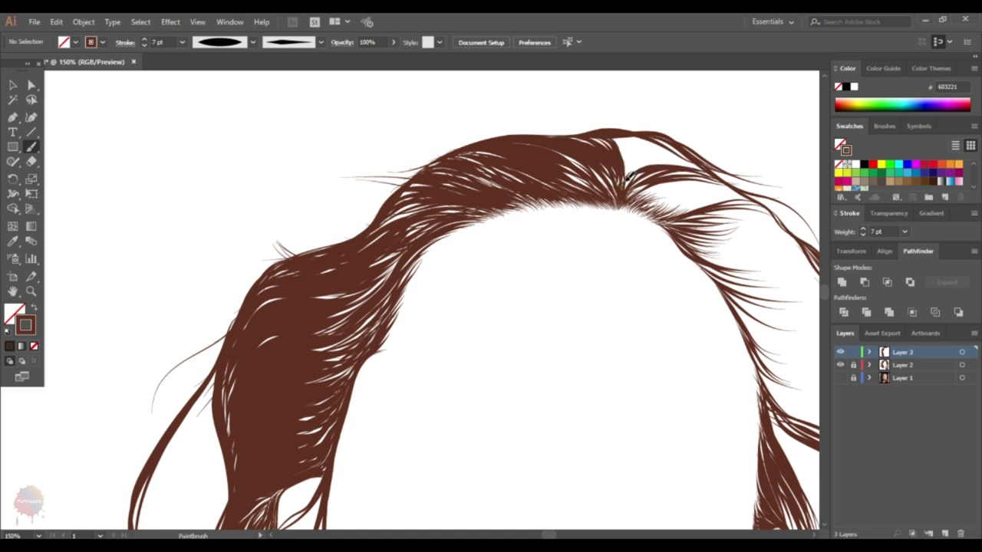
pyautogui.moveTo(627, 178); pyautogui.dragTo(665, 145)
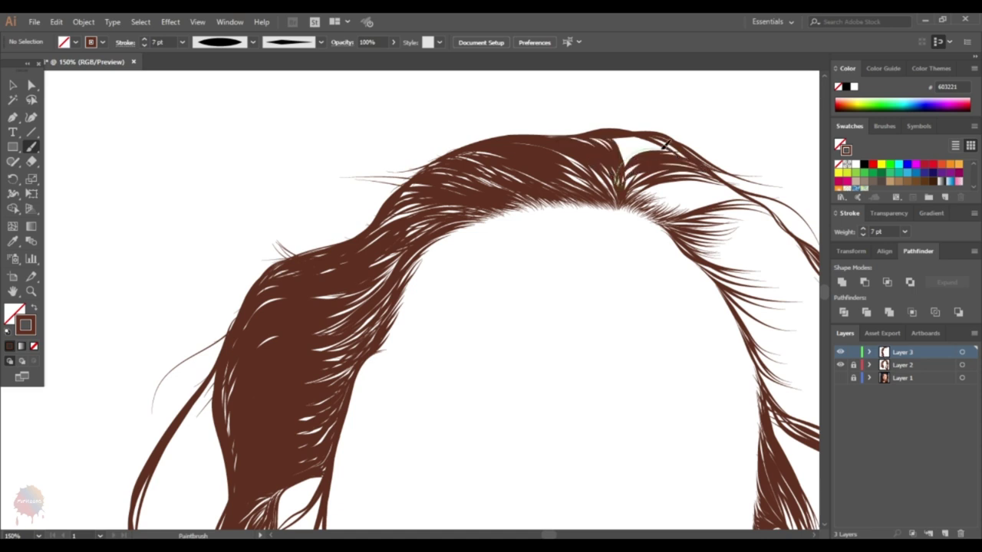
pyautogui.scroll(3, 666, 145)
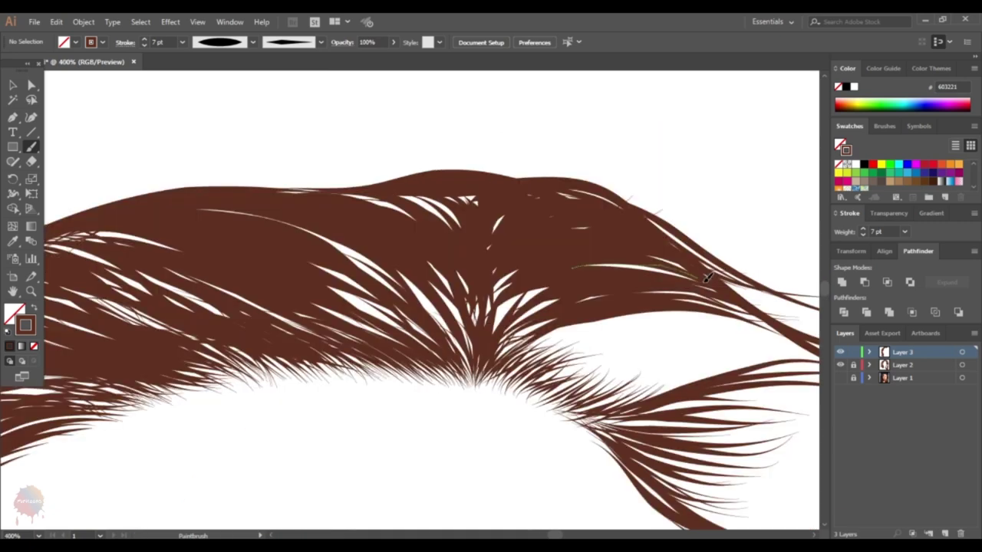
pyautogui.moveTo(361, 244)
pyautogui.mouseDown()
pyautogui.moveTo(495, 232)
pyautogui.moveTo(544, 277)
pyautogui.mouseUp()
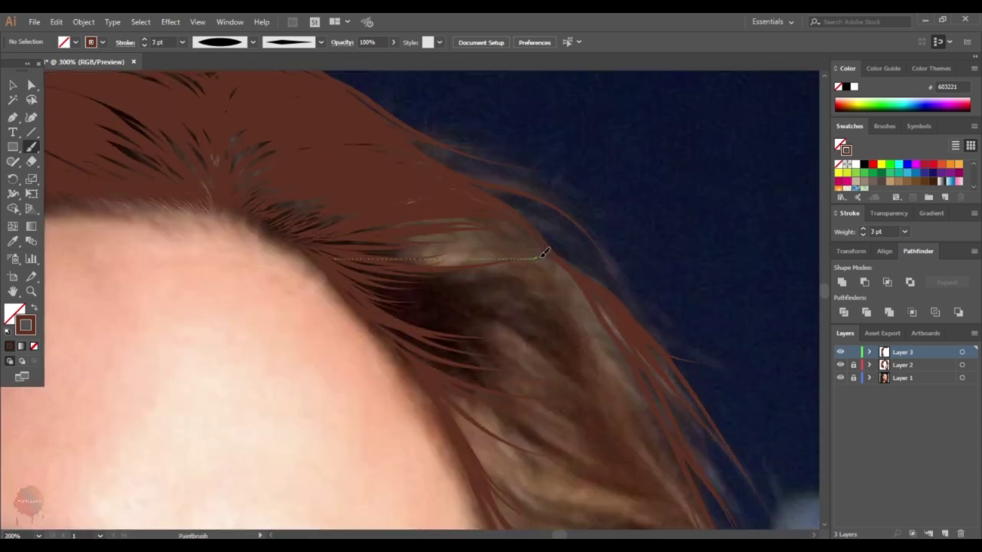
# - Paint brown strands along the right hairline and across the temple
pyautogui.moveTo(543, 254); pyautogui.dragTo(583, 280)
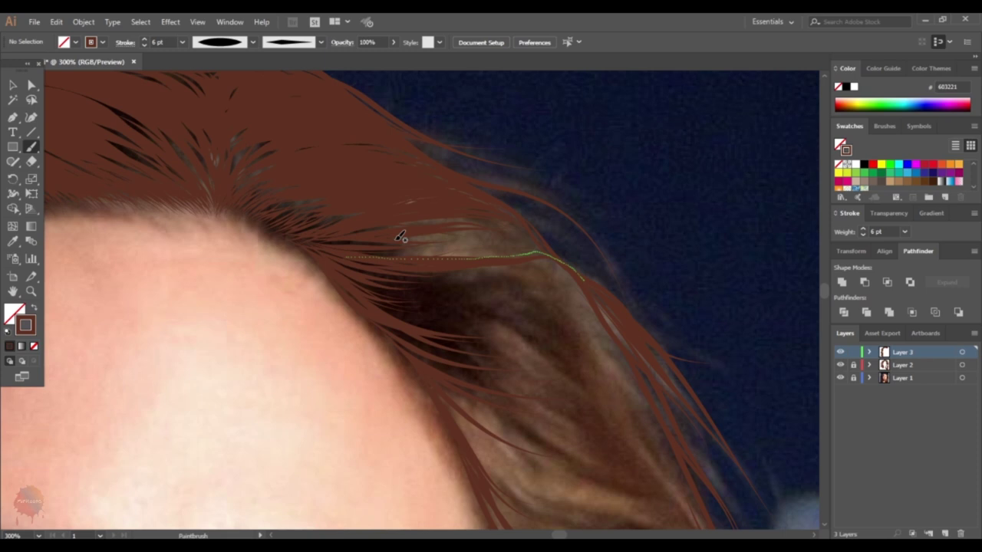
pyautogui.moveTo(367, 293); pyautogui.dragTo(427, 297)
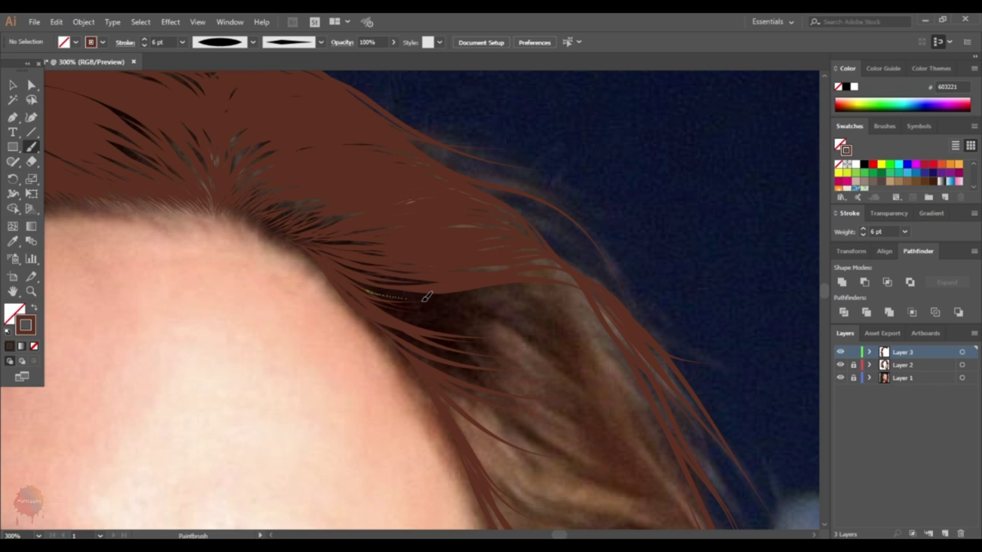
pyautogui.press(']')
pyautogui.scroll(1, 337, 214)
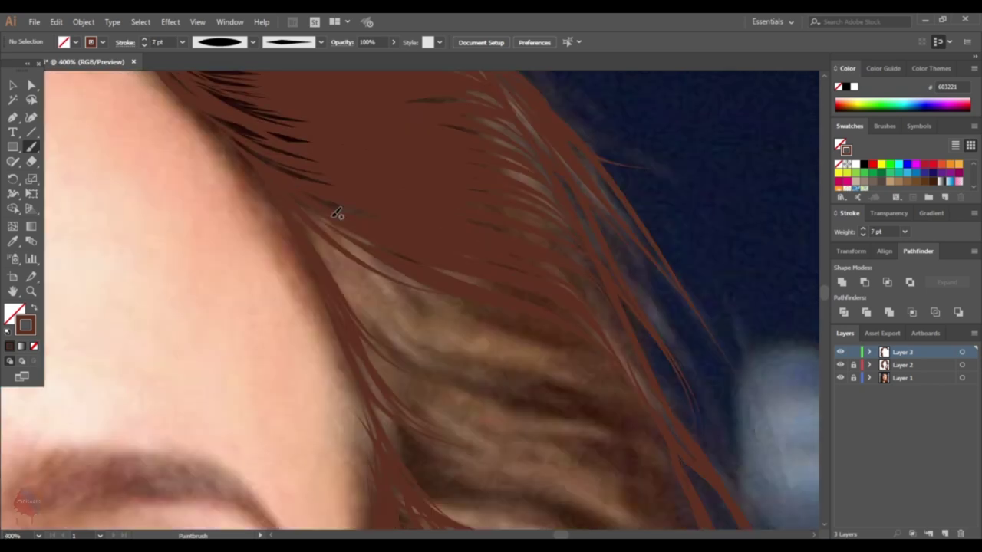
# - Hide and reshow the Layer 1 reference photo, then paint a strand across the lower right hair
pyautogui.click(840, 378)
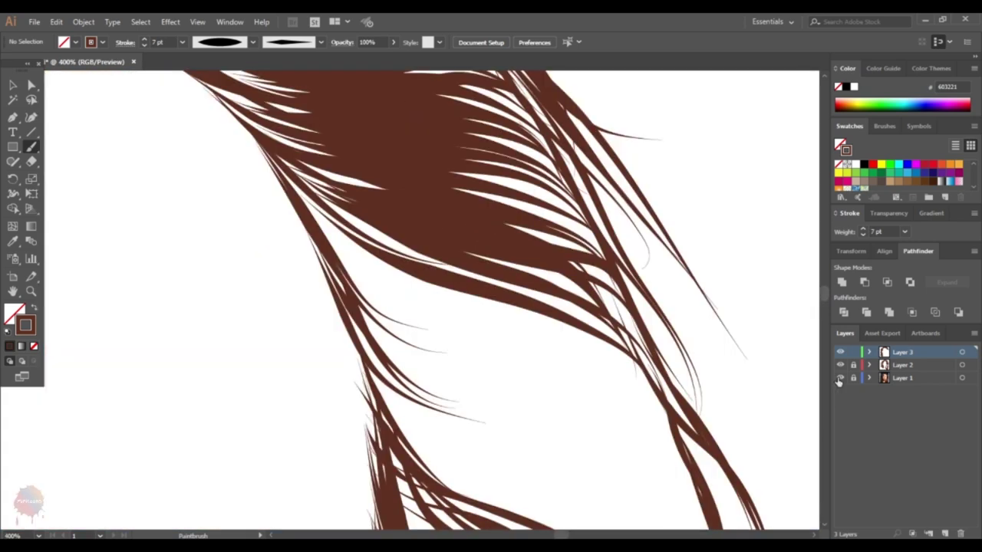
pyautogui.click(840, 378)
pyautogui.hotkey('ctrl', '-')
pyautogui.moveTo(357, 270); pyautogui.dragTo(579, 343)
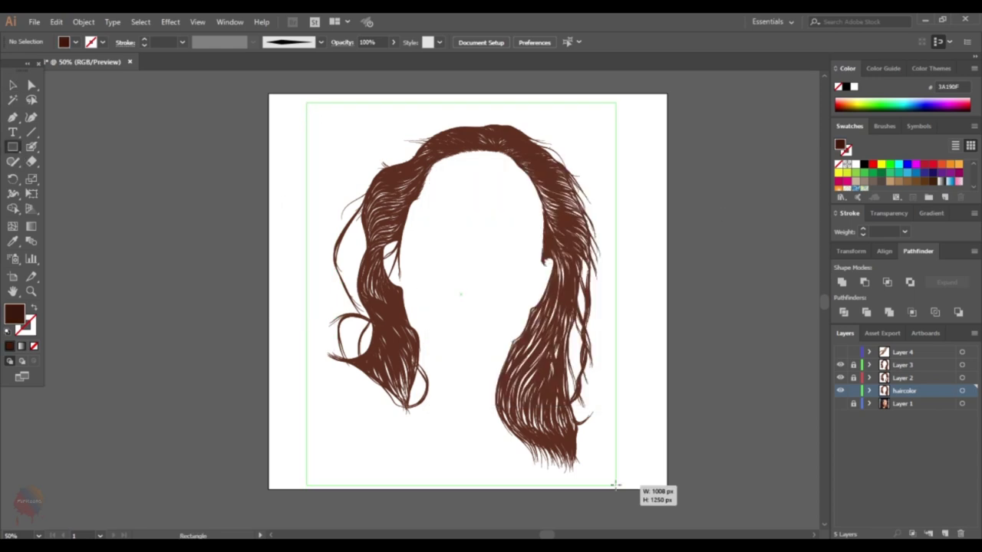
# - Send the dark rectangle behind the hair and combine the hair strands into one compound path
pyautogui.rightClick(466, 247)
pyautogui.click(648, 467)
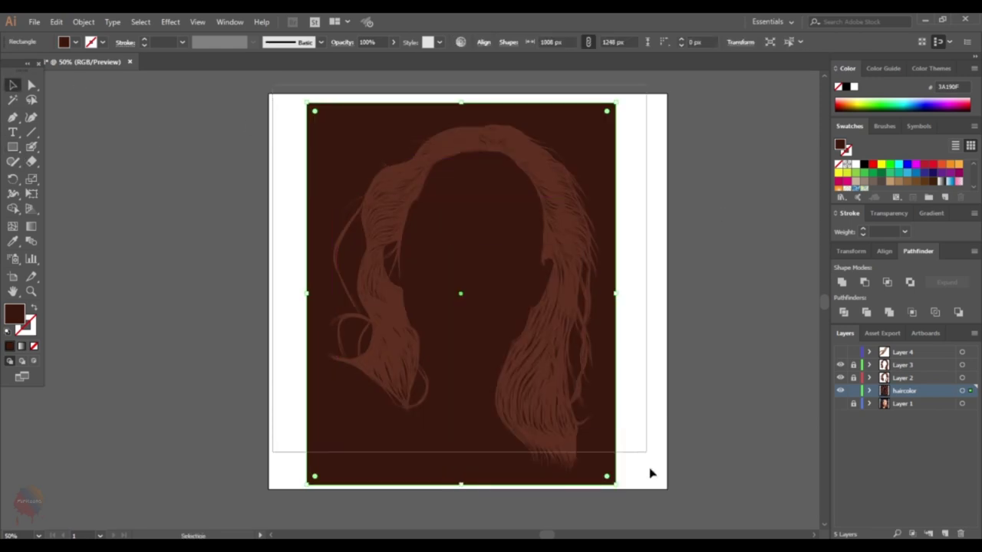
pyautogui.click(648, 247)
pyautogui.click(583, 156)
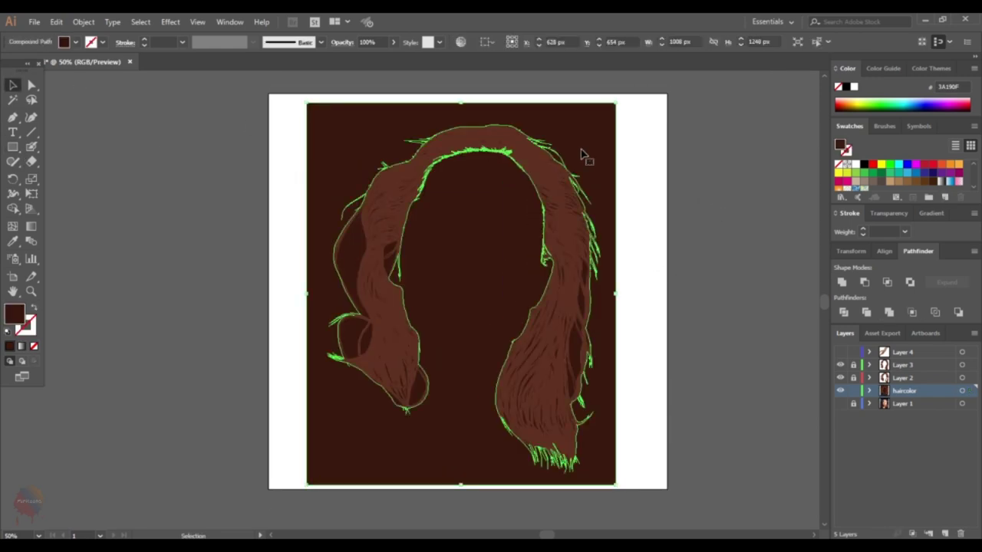
pyautogui.hotkey('ctrl', '7')
pyautogui.hotkey('ctrl', 'z')
pyautogui.click(356, 269)
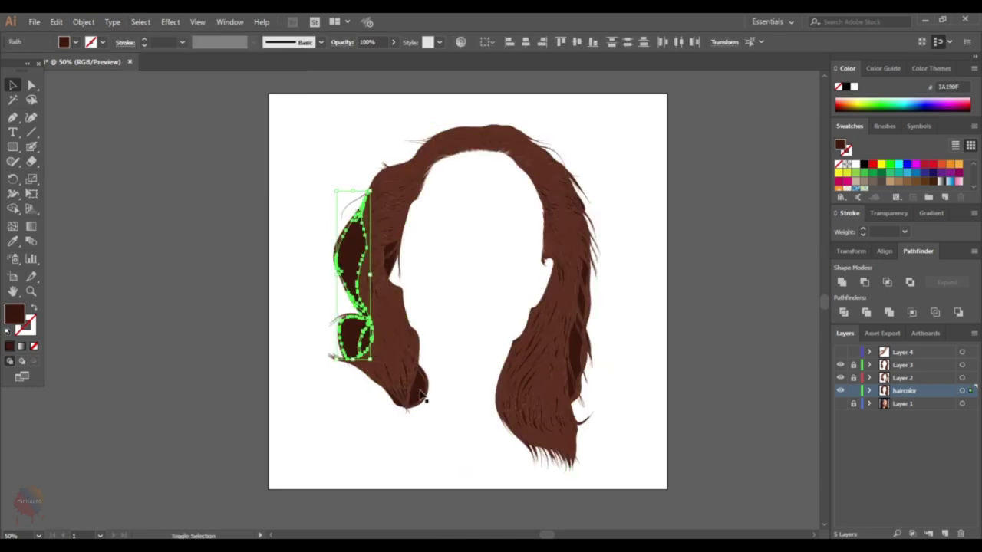
pyautogui.click(475, 383)
# - Zoom out to view the whole hairstyle, then zoom in on the hair ends
pyautogui.hotkey('ctrl', '+')
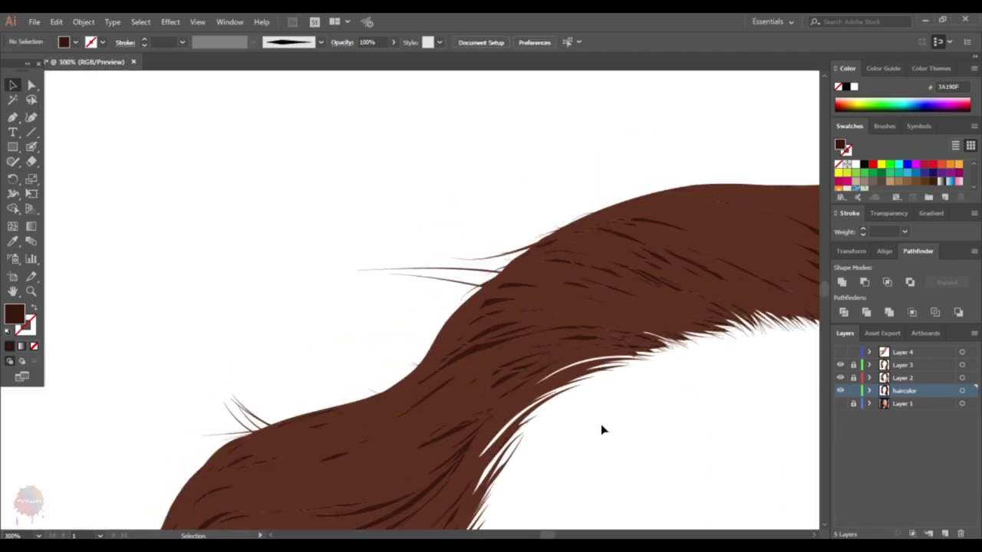
pyautogui.hotkey('ctrl', '1')
pyautogui.scroll(-2, 465, 235)
pyautogui.scroll(-2, 439, 465)
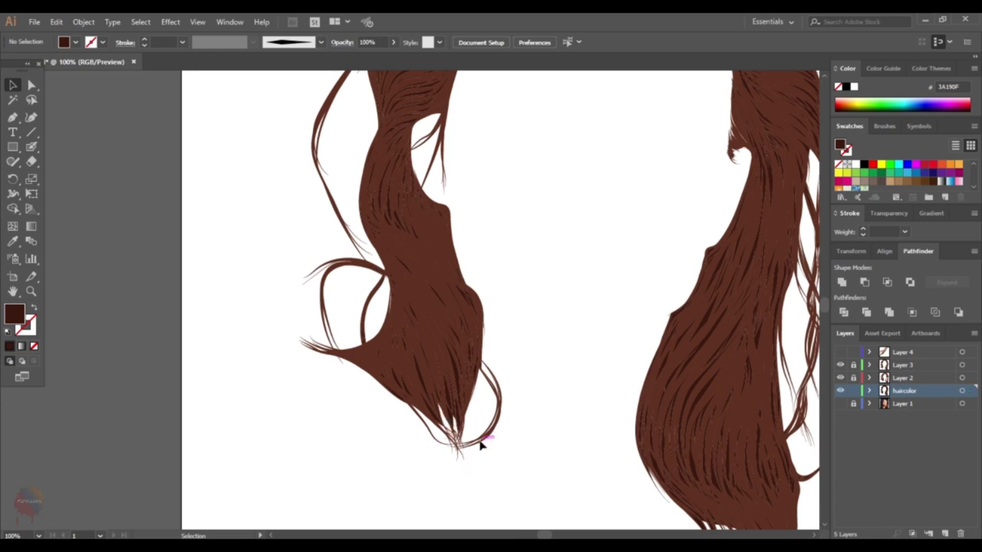
pyautogui.hotkey('ctrl', '-')
pyautogui.moveTo(412, 391); pyautogui.dragTo(701, 296)
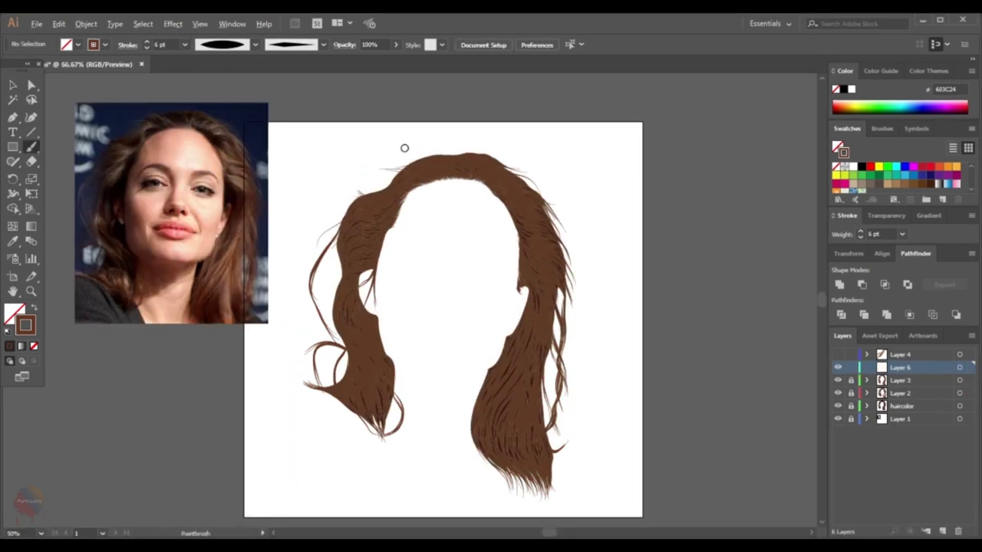
# - Set the stroke to lighter brown #704F35 and paint a highlight near the hair's top
pyautogui.scroll(1, 404, 148)
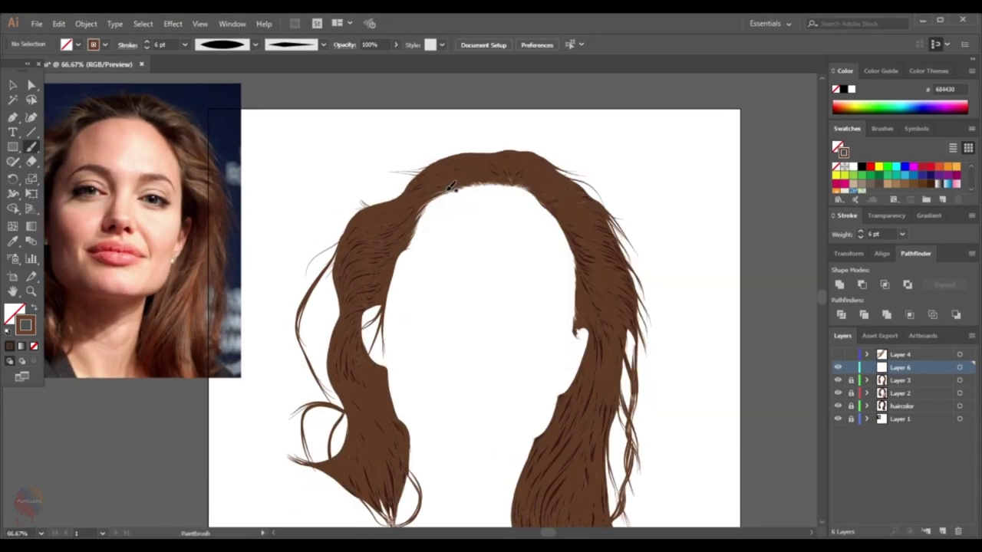
pyautogui.moveTo(522, 299); pyautogui.dragTo(515, 292)
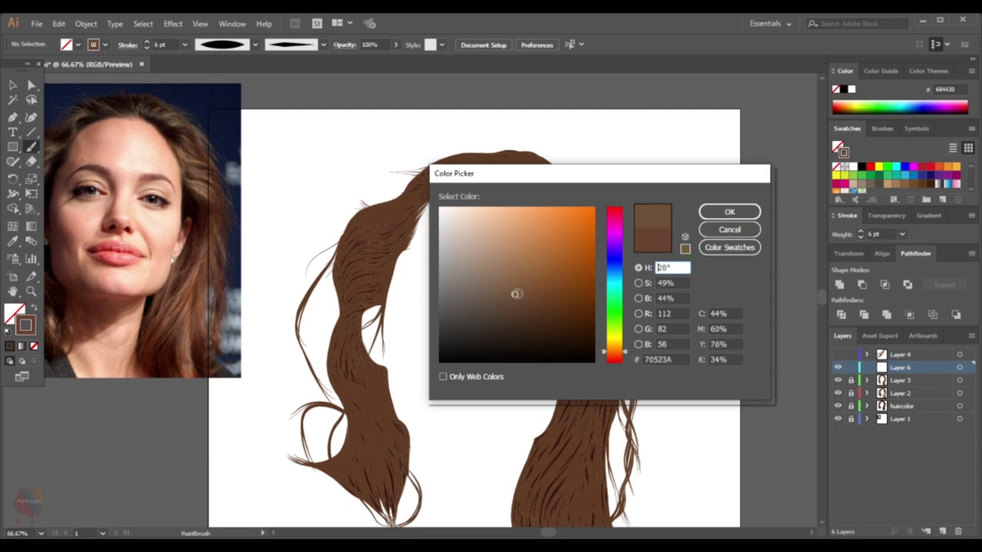
pyautogui.click(725, 211)
pyautogui.moveTo(412, 186); pyautogui.dragTo(452, 203)
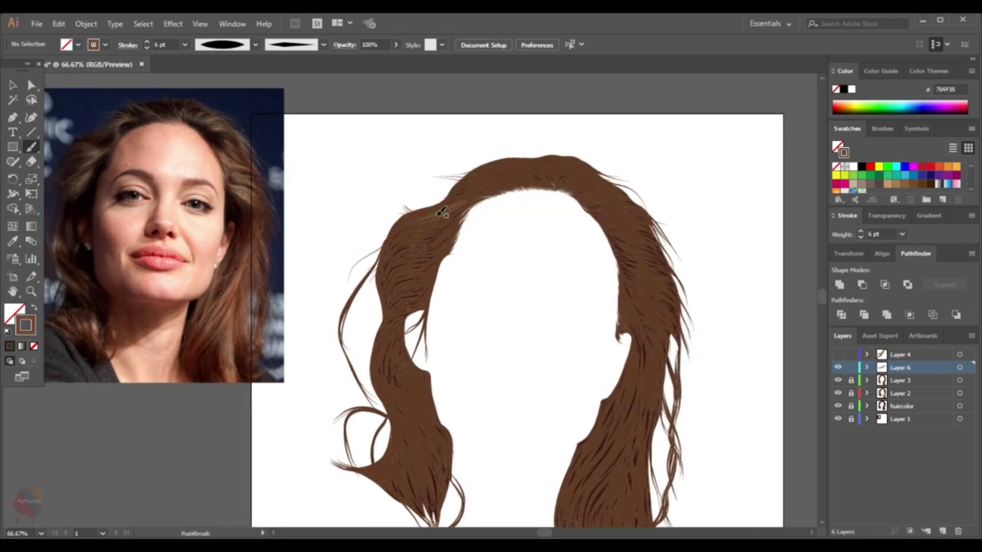
# - Paint several highlight streaks down the left strand and along the top of the hair
pyautogui.scroll(2, 442, 213)
pyautogui.scroll(-2, 406, 155)
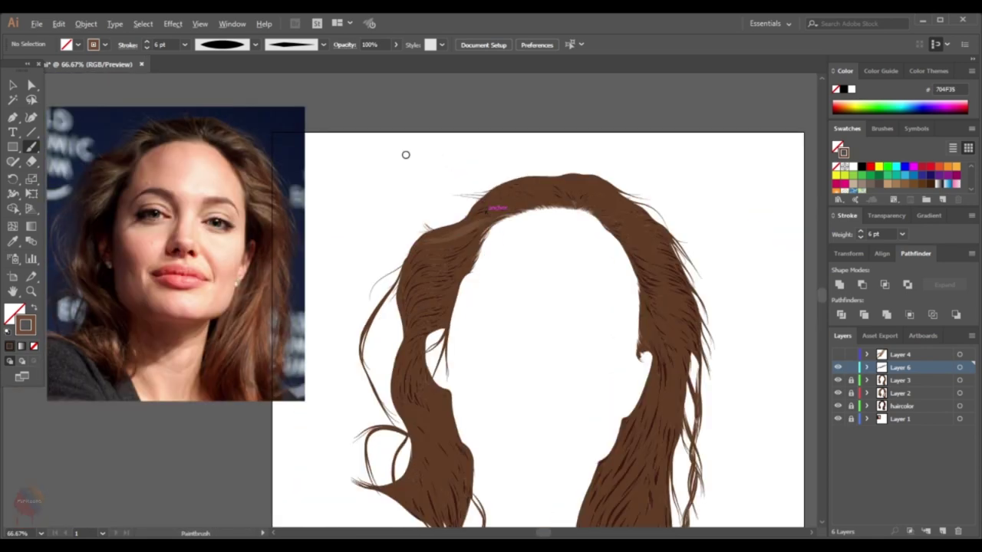
pyautogui.scroll(1, 406, 155)
pyautogui.scroll(1, 441, 244)
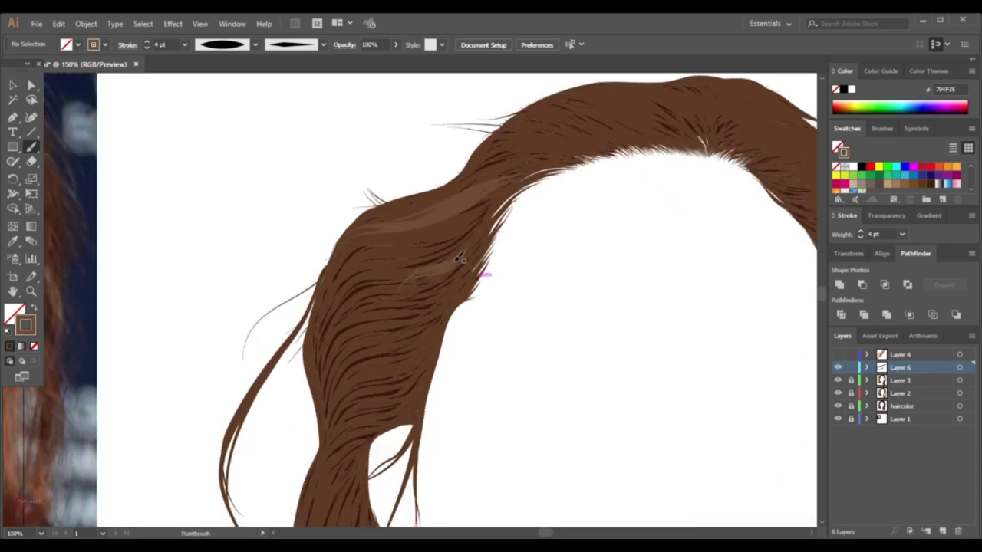
pyautogui.scroll(-2, 461, 257)
pyautogui.scroll(1, 469, 253)
pyautogui.scroll(2, 468, 255)
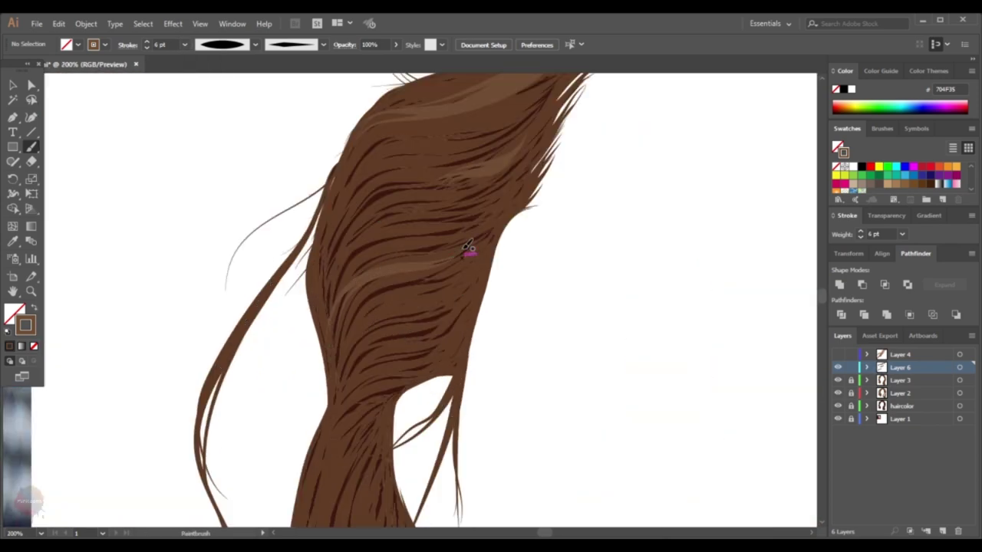
pyautogui.scroll(-1, 468, 249)
pyautogui.moveTo(470, 252); pyautogui.dragTo(326, 353)
pyautogui.scroll(-3, 534, 275)
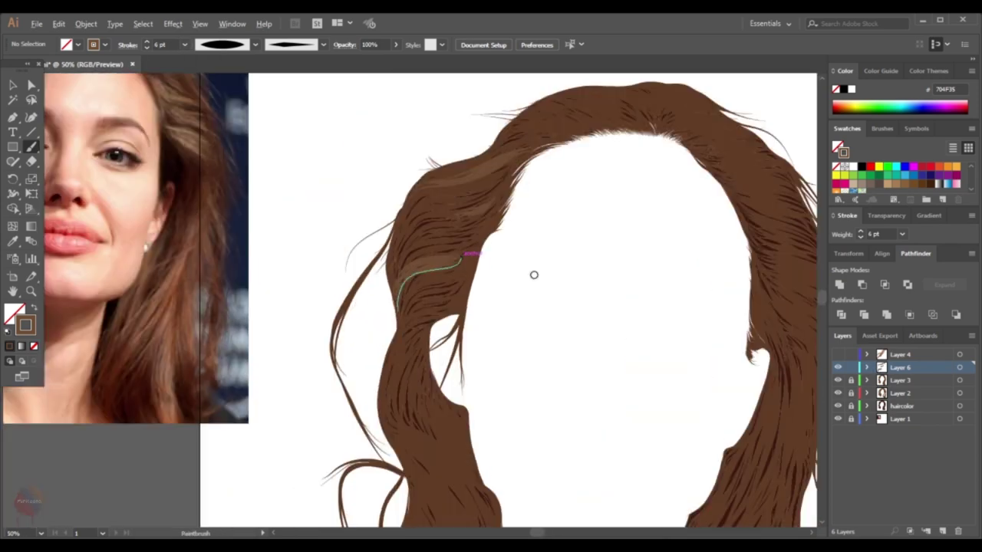
pyautogui.scroll(-1, 466, 226)
pyautogui.scroll(1, 368, 322)
pyautogui.scroll(2, 369, 322)
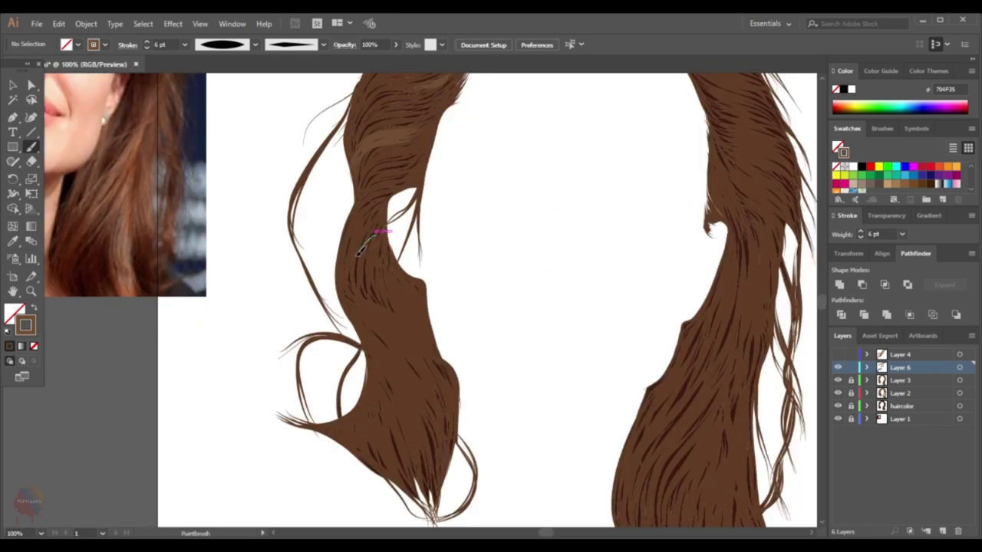
pyautogui.moveTo(376, 240); pyautogui.dragTo(433, 371)
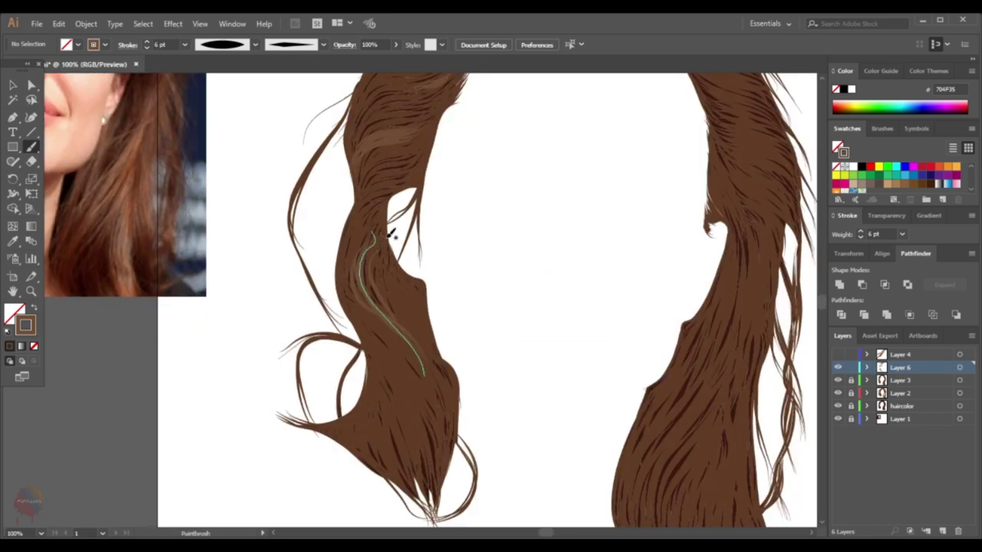
pyautogui.scroll(1, 391, 234)
pyautogui.moveTo(391, 202); pyautogui.dragTo(347, 310)
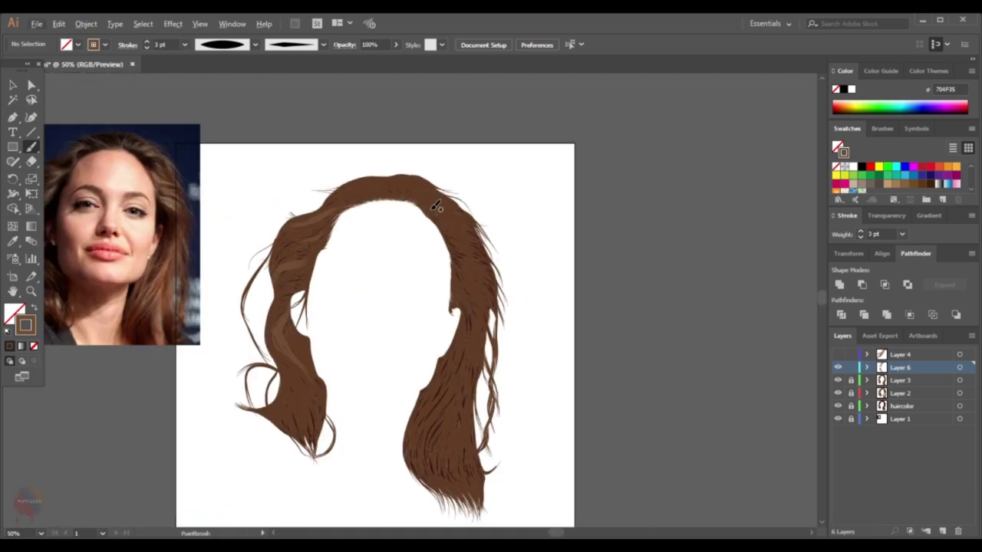
pyautogui.scroll(3, 472, 146)
pyautogui.moveTo(362, 231); pyautogui.dragTo(460, 227)
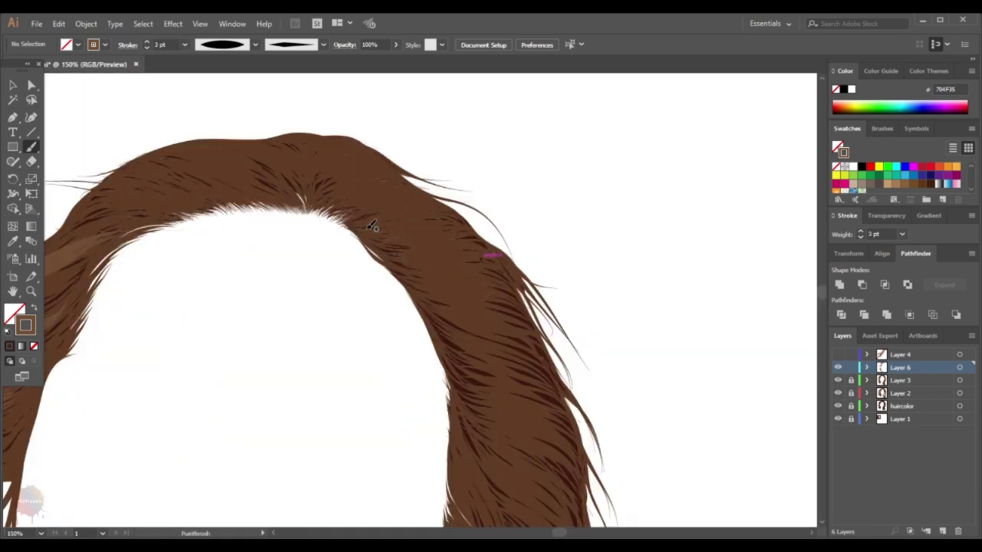
# - At 6 pt brush width, paint highlights across the top right and down the right strand
pyautogui.click(185, 44)
pyautogui.click(195, 168)
pyautogui.moveTo(360, 228); pyautogui.dragTo(475, 247)
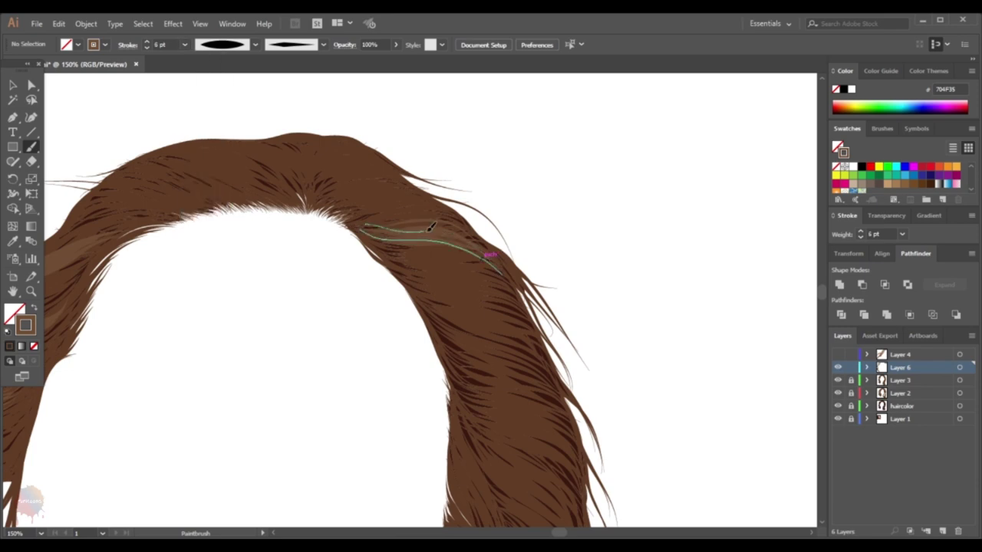
pyautogui.scroll(-2, 476, 247)
pyautogui.scroll(1, 460, 268)
pyautogui.moveTo(404, 244); pyautogui.dragTo(491, 298)
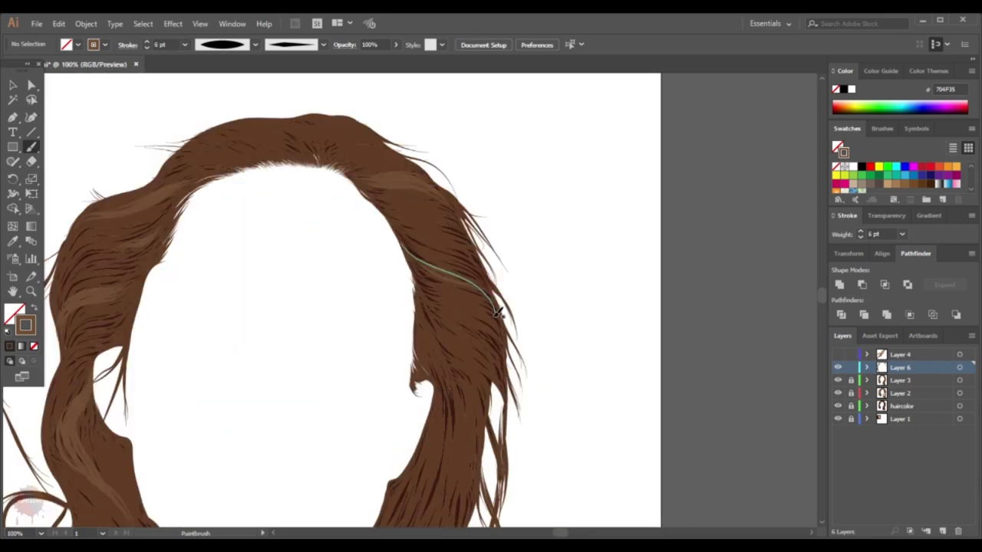
pyautogui.scroll(2, 307, 181)
pyautogui.moveTo(307, 180); pyautogui.dragTo(507, 340)
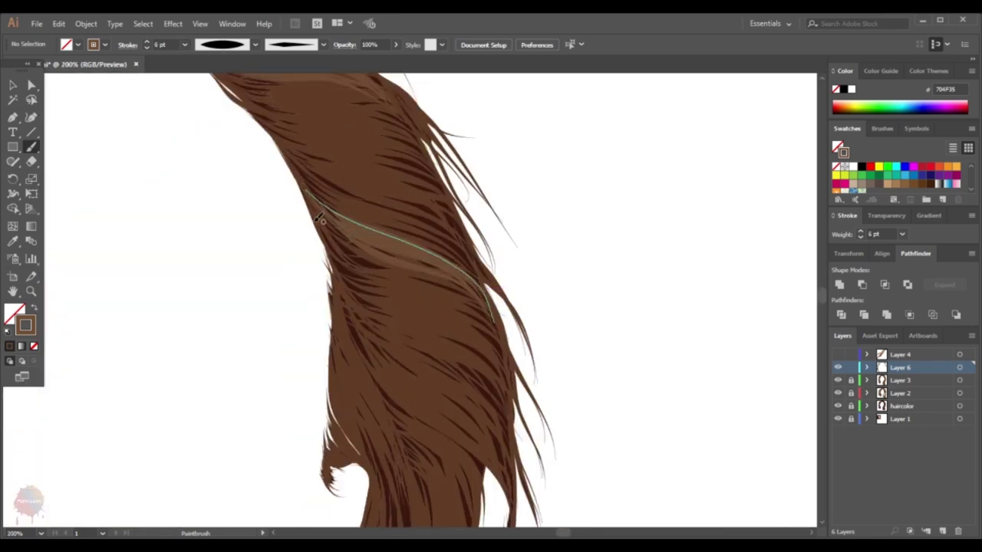
pyautogui.scroll(-3, 506, 340)
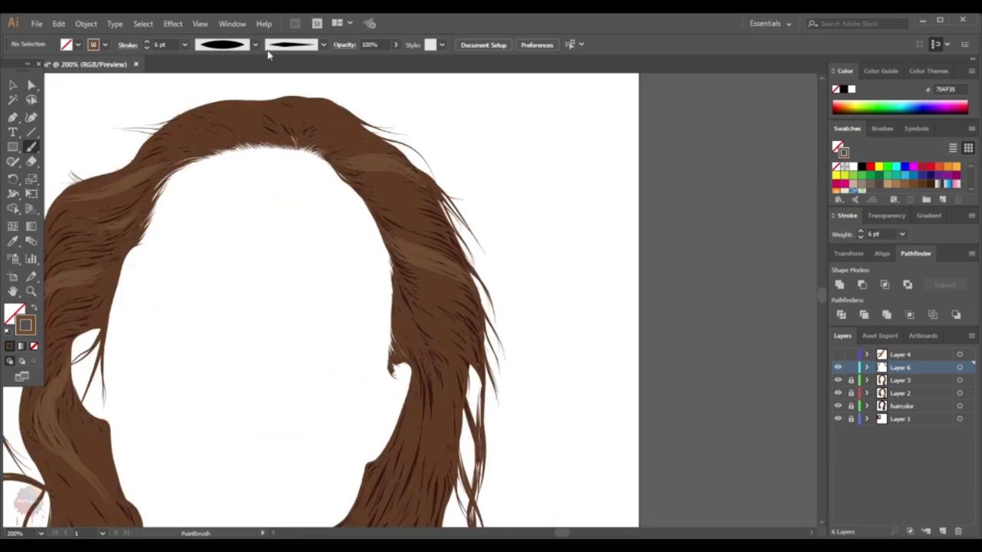
pyautogui.scroll(3, 363, 279)
pyautogui.moveTo(362, 277); pyautogui.dragTo(506, 362)
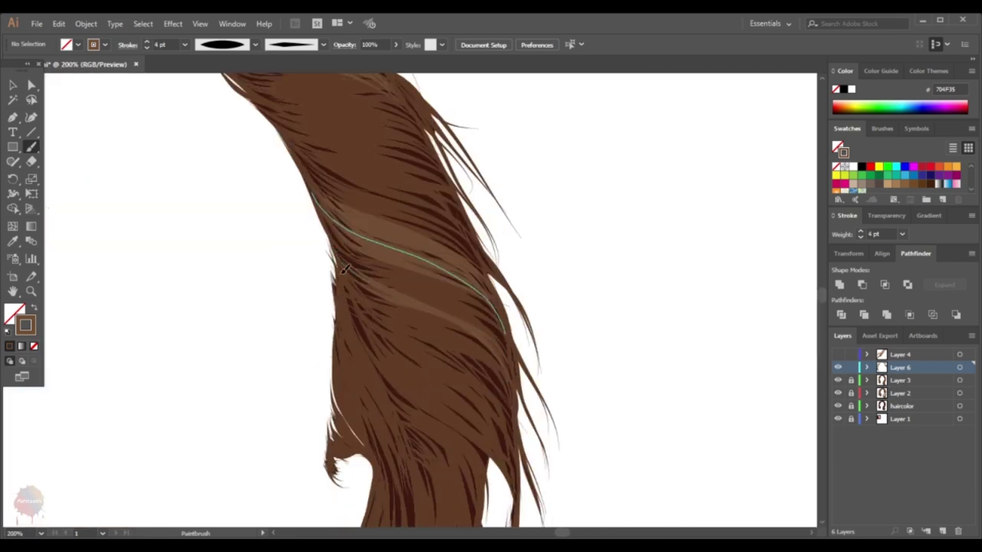
# - Add more light streaks down the right strand, refitting the view to finish the last highlights
pyautogui.scroll(-2, 345, 269)
pyautogui.moveTo(349, 258); pyautogui.dragTo(468, 356)
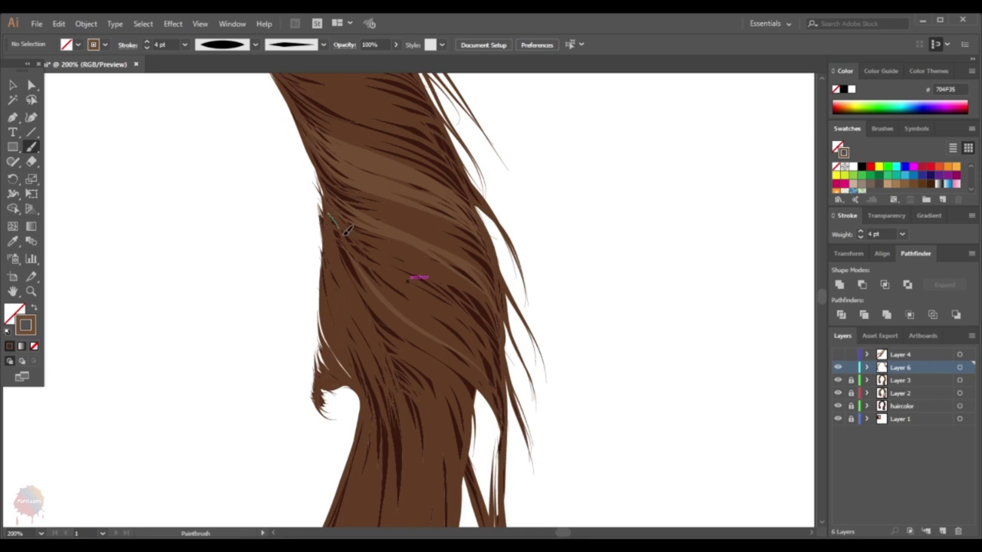
pyautogui.moveTo(347, 230); pyautogui.dragTo(408, 304)
pyautogui.scroll(1, 465, 361)
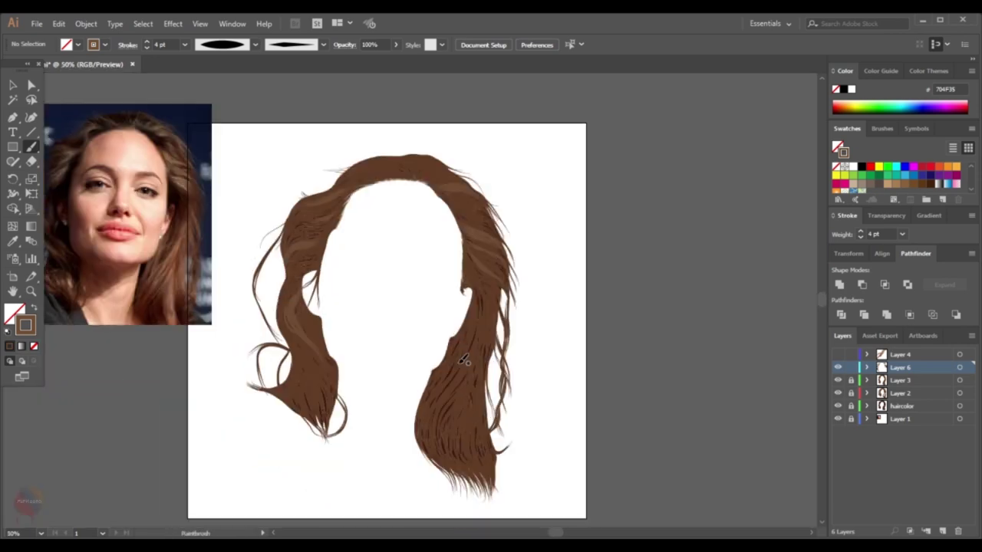
pyautogui.scroll(1, 460, 404)
pyautogui.scroll(1, 480, 329)
pyautogui.scroll(1, 480, 329)
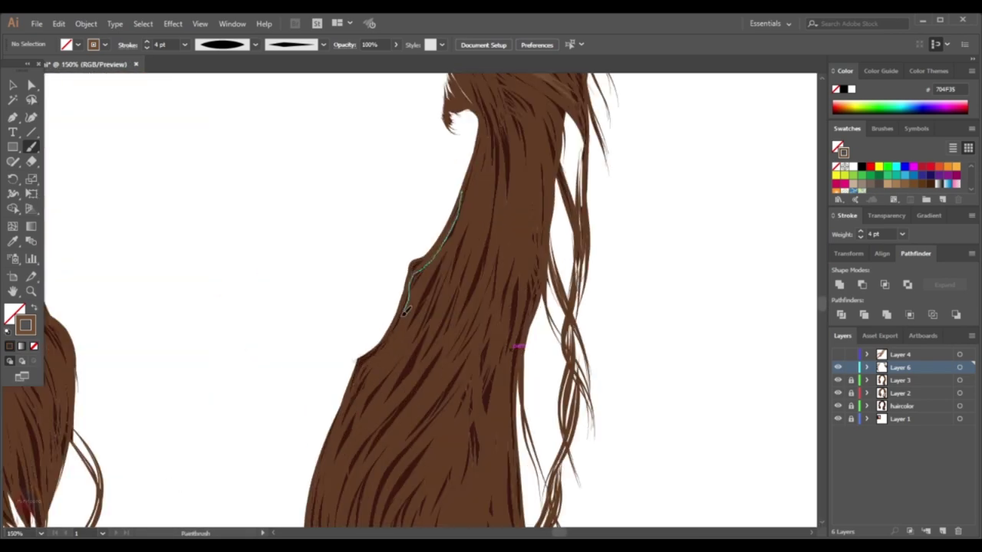
pyautogui.moveTo(449, 242); pyautogui.dragTo(417, 327)
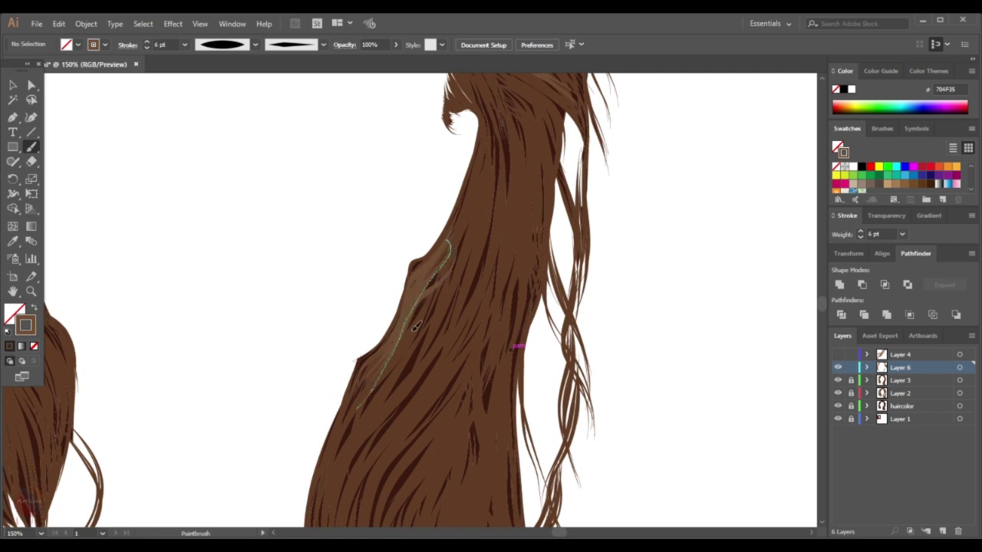
pyautogui.moveTo(465, 252); pyautogui.dragTo(362, 449)
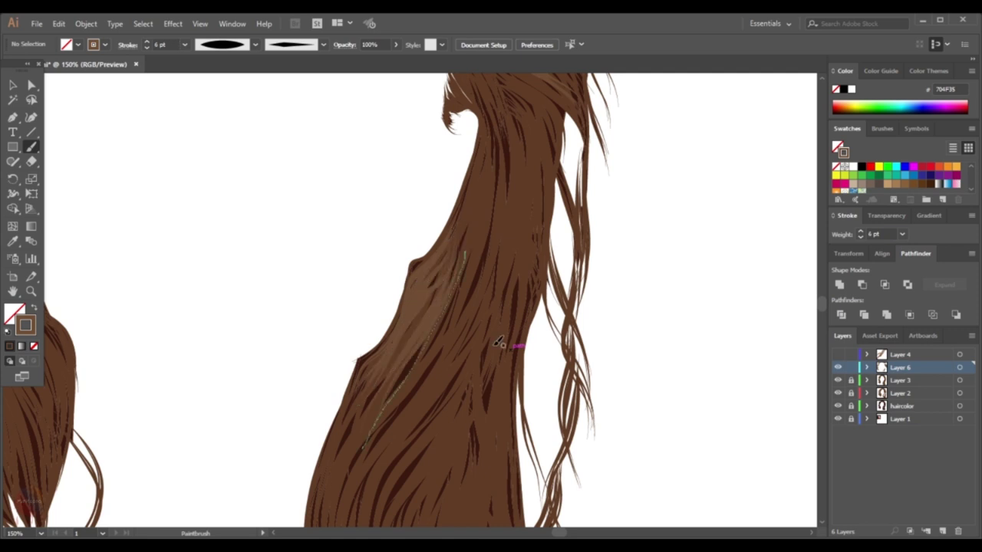
pyautogui.hotkey('ctrl', '0')
pyautogui.hotkey('ctrl', '+')
pyautogui.moveTo(495, 326)
pyautogui.mouseDown()
pyautogui.moveTo(442, 445)
pyautogui.moveTo(491, 344)
pyautogui.mouseUp()
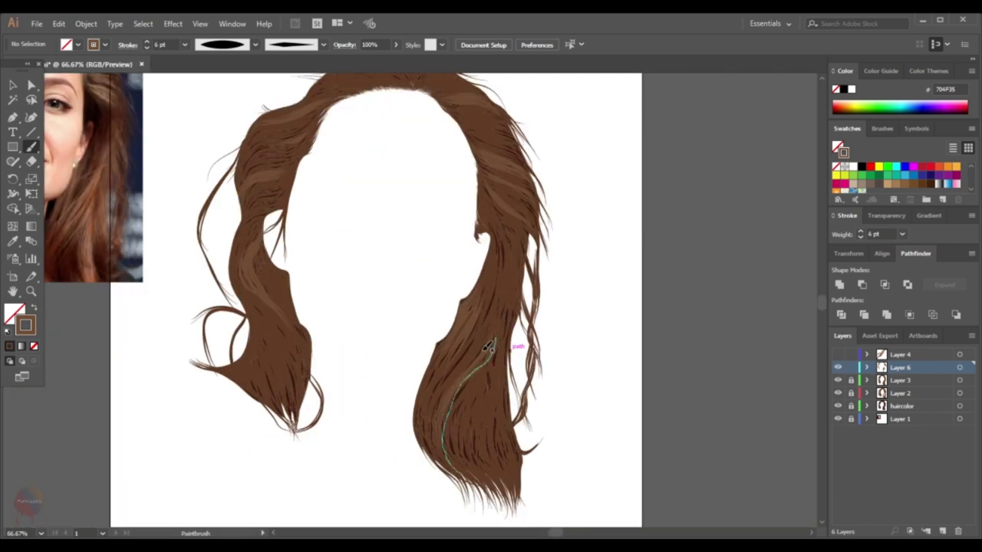
pyautogui.moveTo(496, 424); pyautogui.dragTo(497, 422)
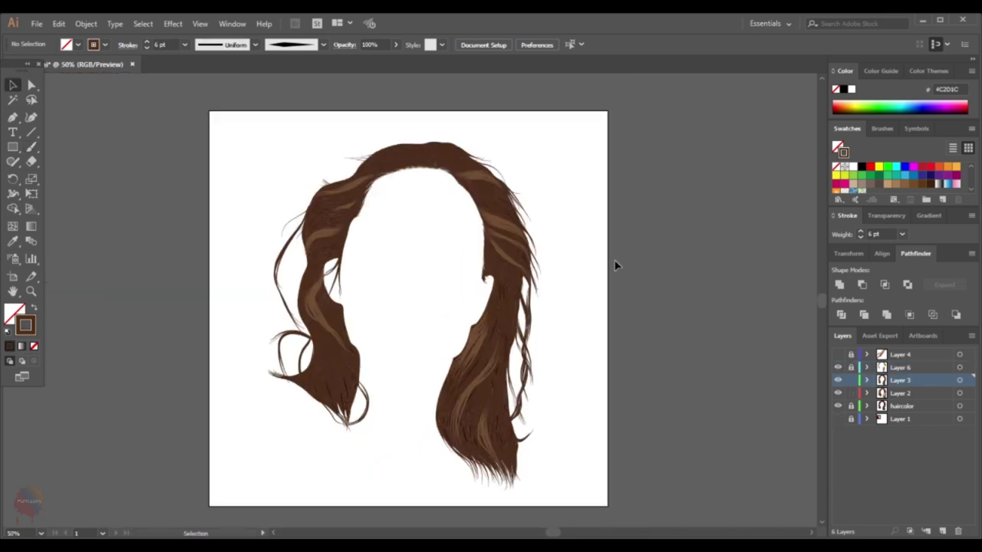
# - Select all the hair strands and apply a darker reddish-brown colour to them
pyautogui.moveTo(206, 105); pyautogui.dragTo(274, 189)
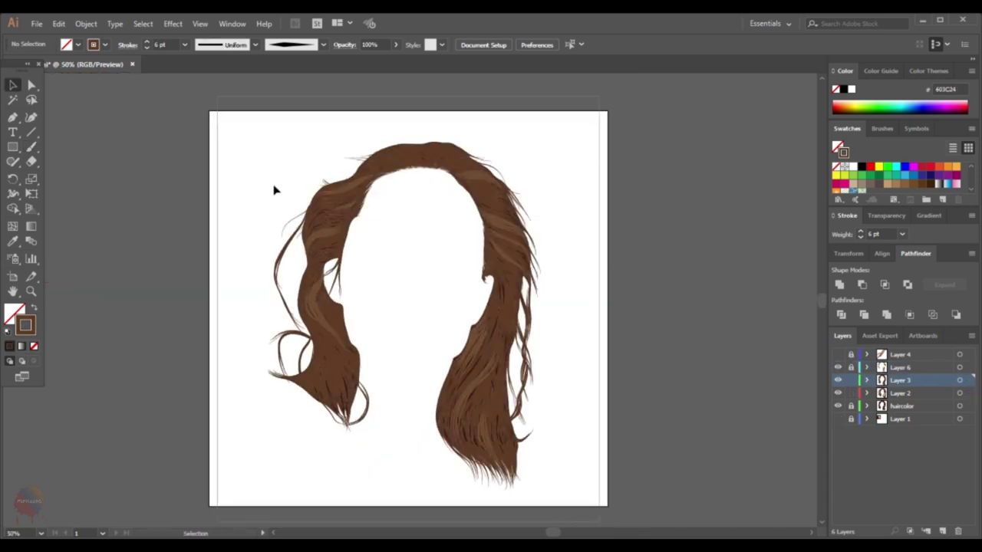
pyautogui.press('Return')
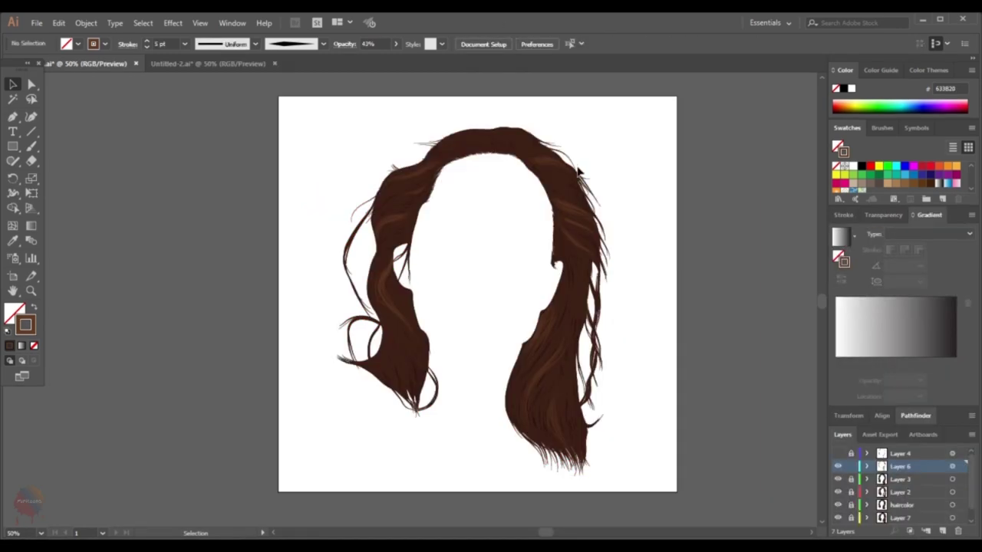